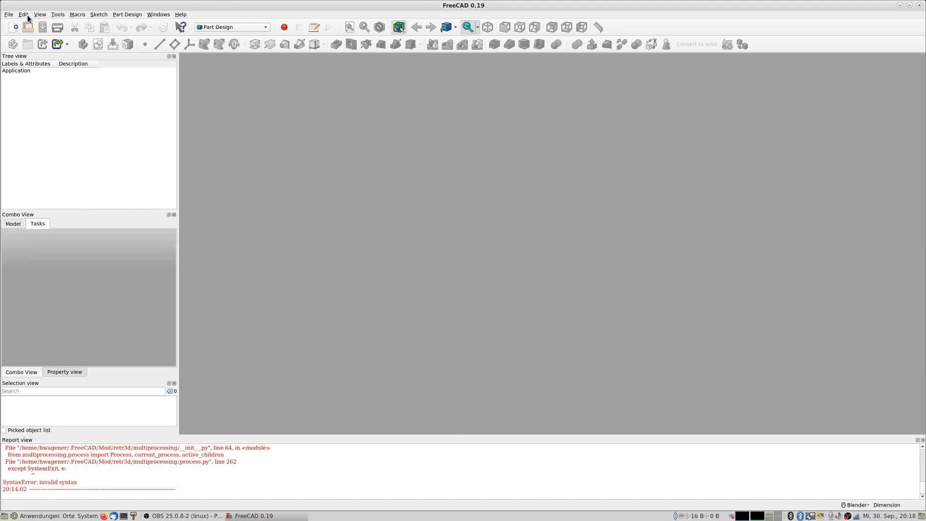
Step: Create a new document and start a body sketch on the XY plane
click(10, 15)
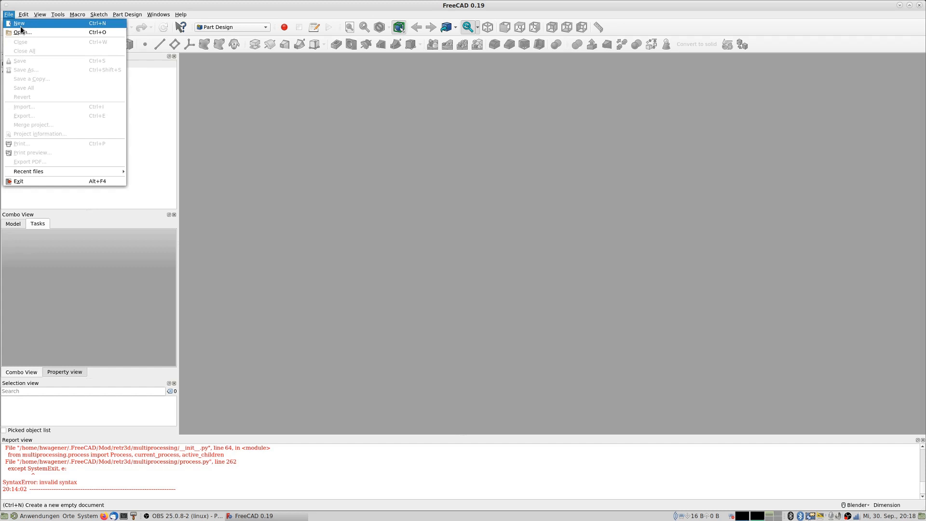
click(20, 26)
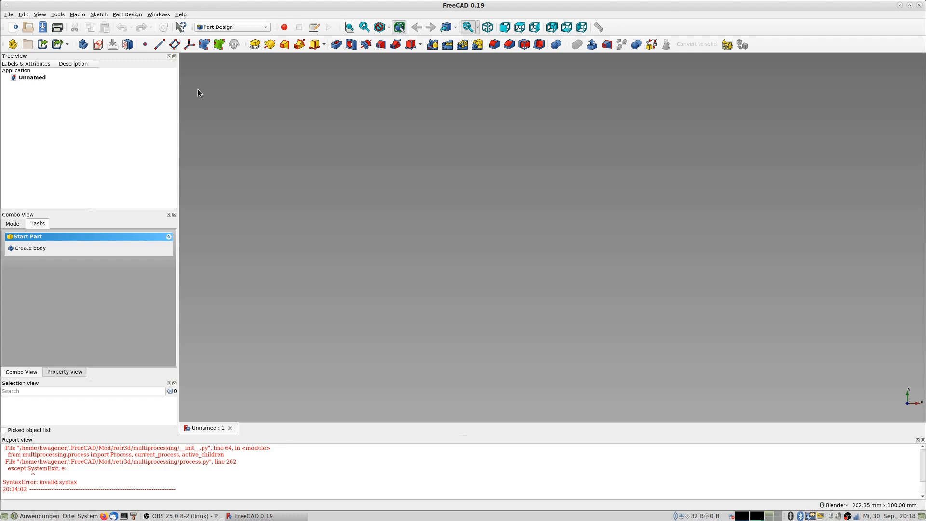
click(98, 44)
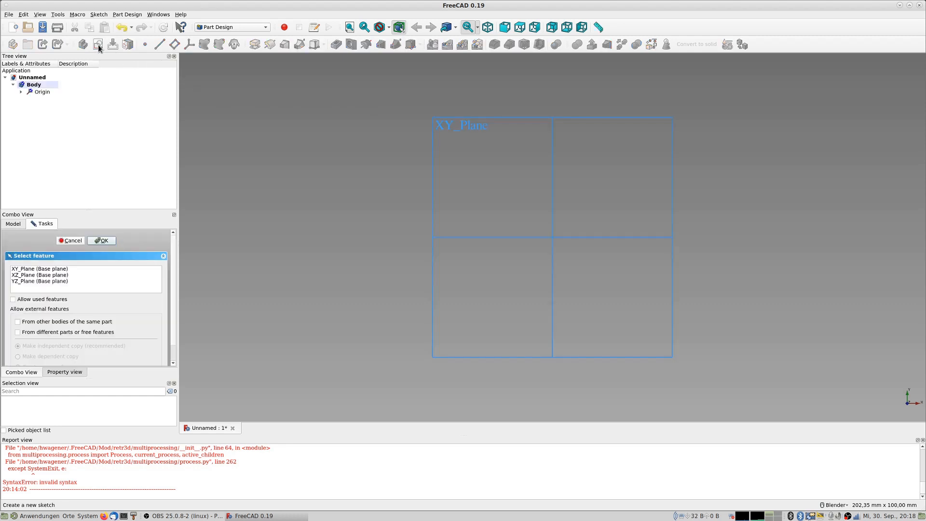
click(46, 268)
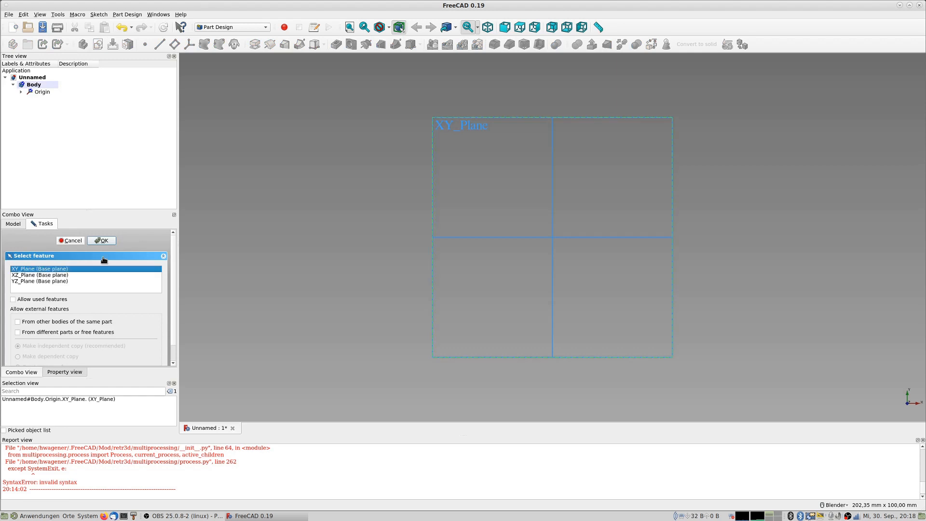
click(102, 241)
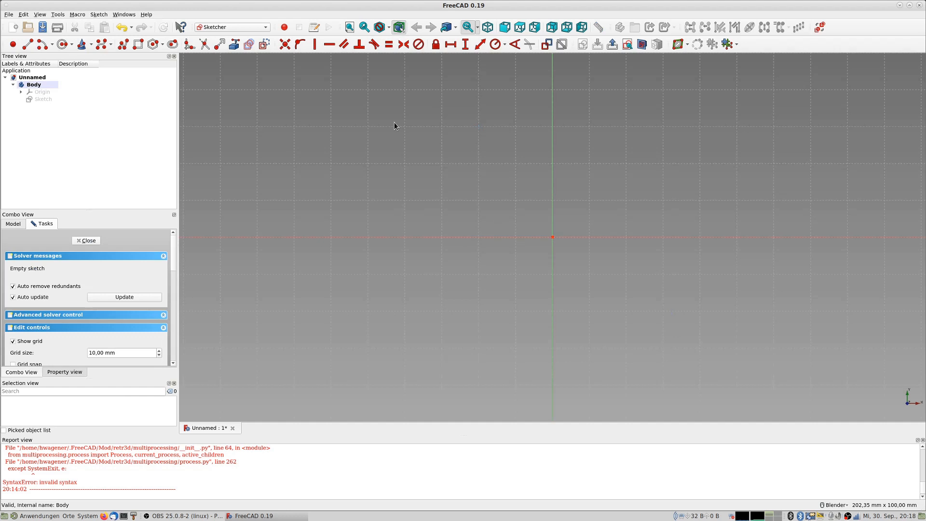
Step: Sketch a rectangle around the origin with two opposite corners on either side of it
click(138, 44)
click(490, 186)
click(618, 297)
right_click(603, 242)
Step: Constrain two adjacent sides of the rectangle to be equal and set the upper side's length to 20 mm
click(619, 205)
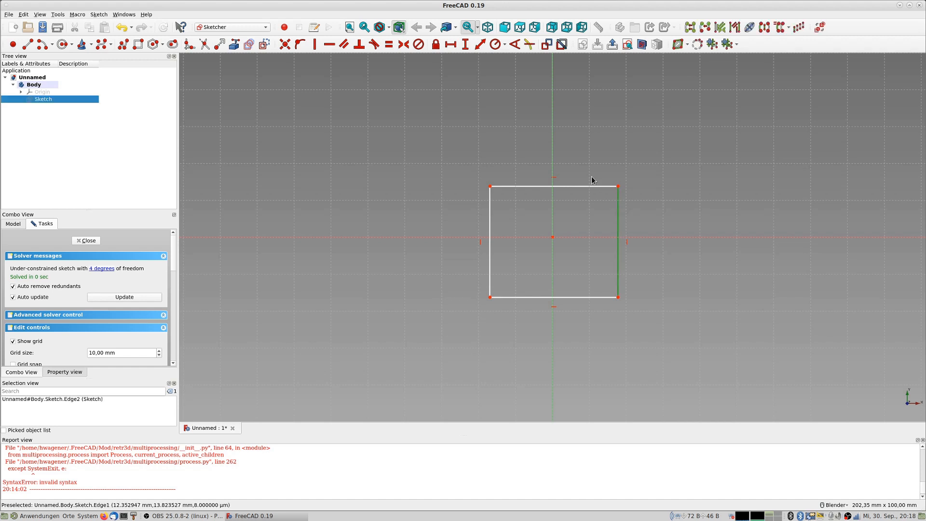
click(594, 186)
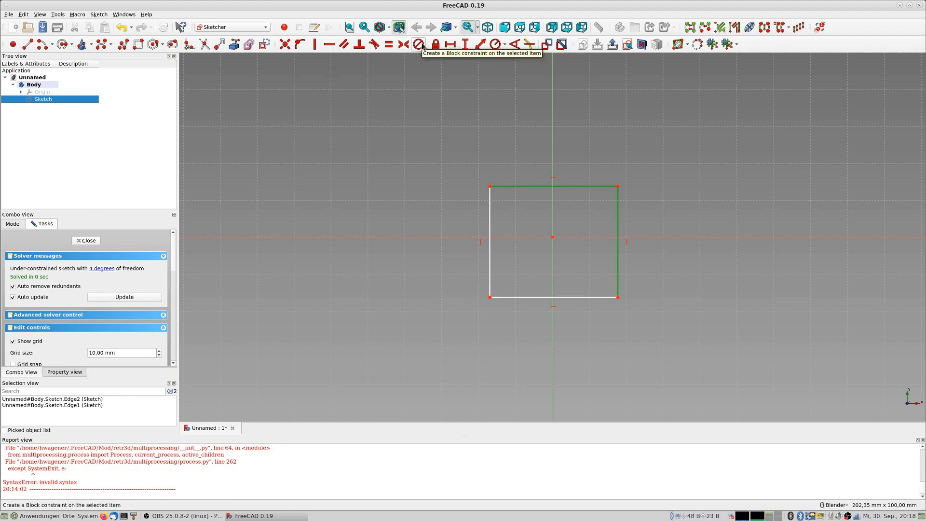
click(390, 45)
click(597, 183)
click(481, 45)
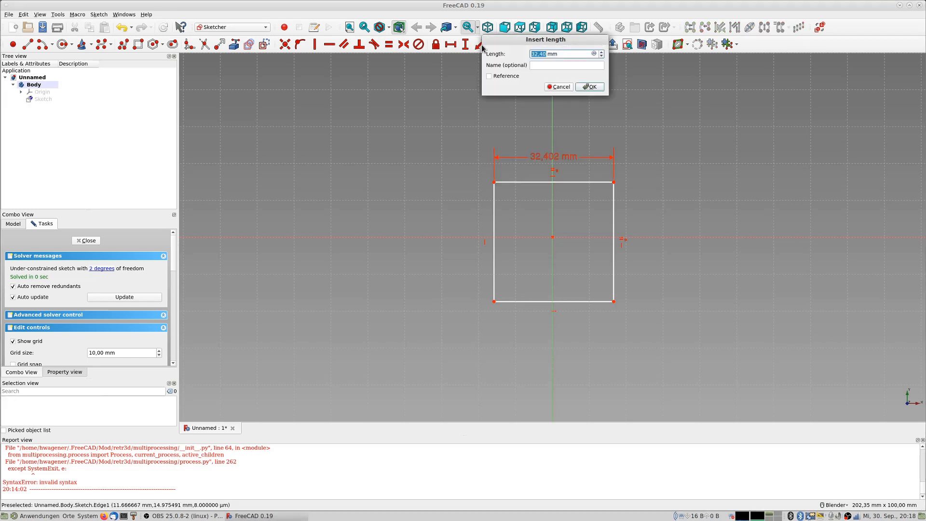
text(20)
key(Return)
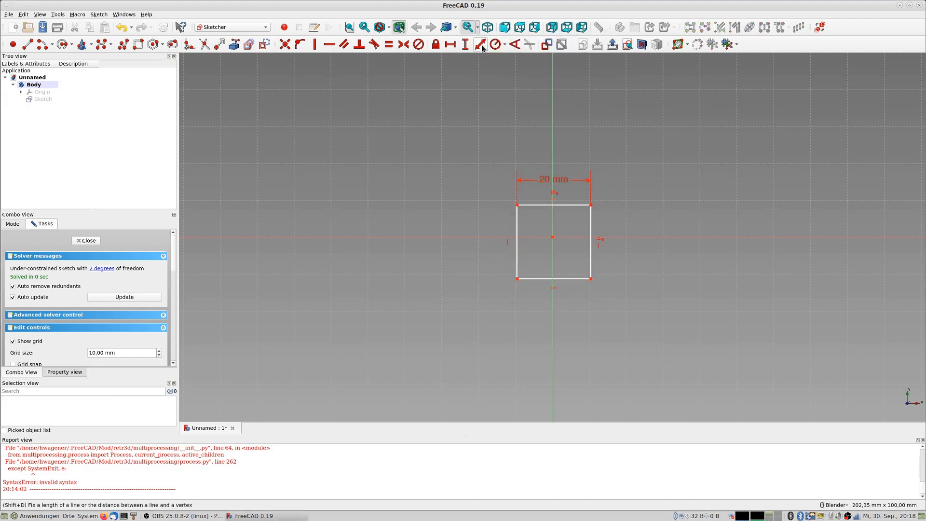
Step: Move the square so it is roughly centred on the origin, and pad the finished sketch 10 mm
drag(517, 232, 518, 226)
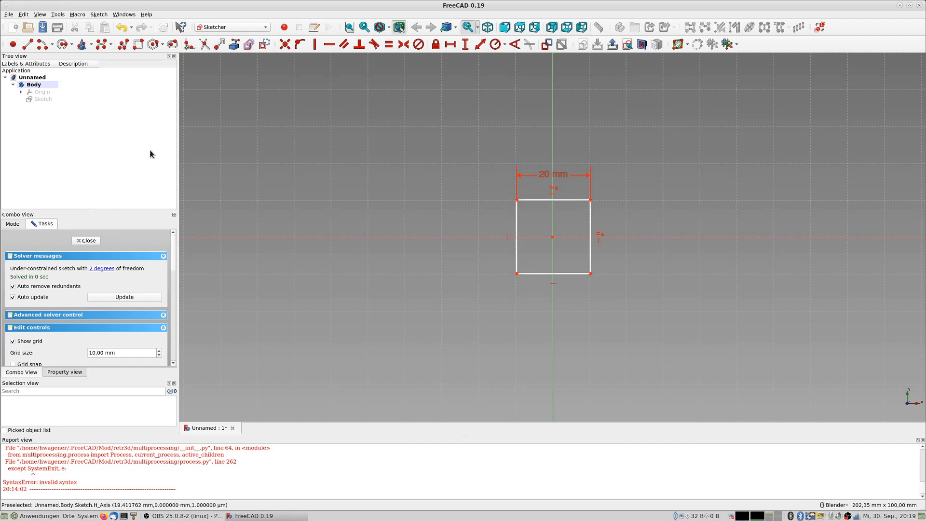
click(87, 241)
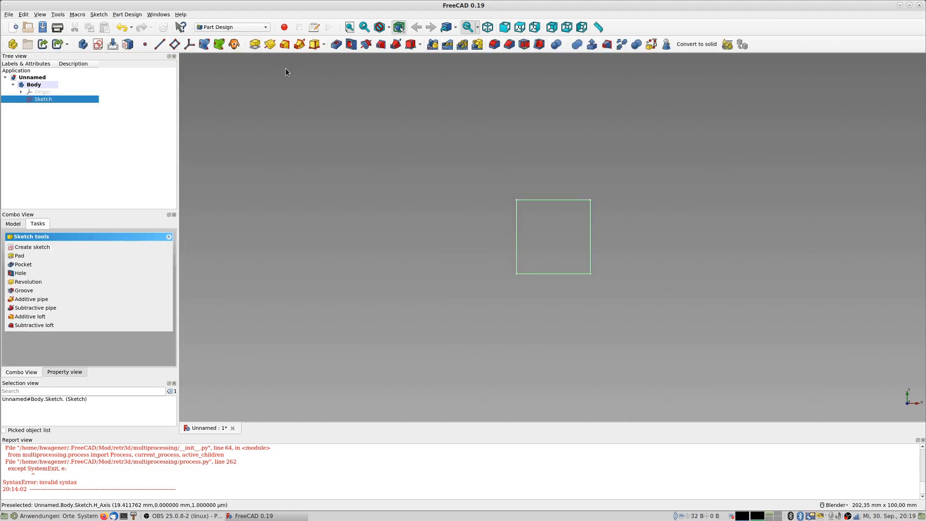
click(255, 44)
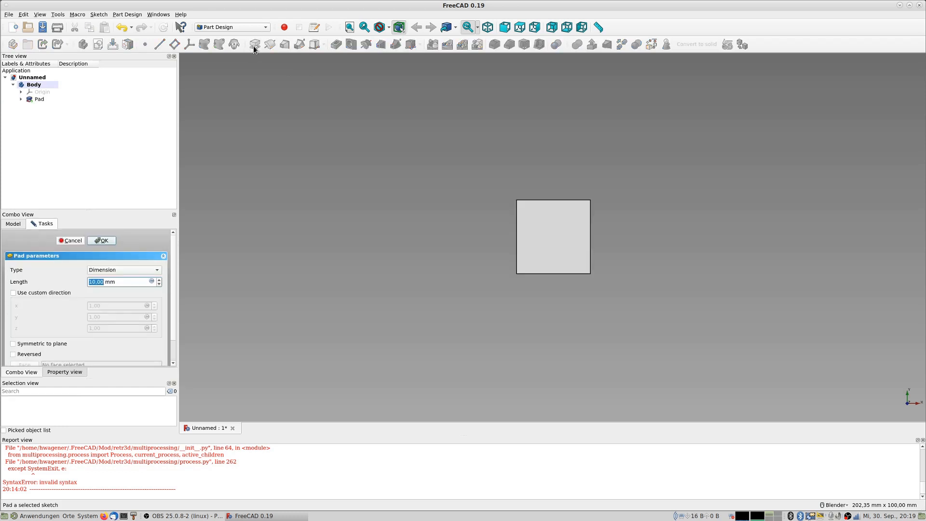
click(103, 240)
middle_drag(504, 328, 462, 246)
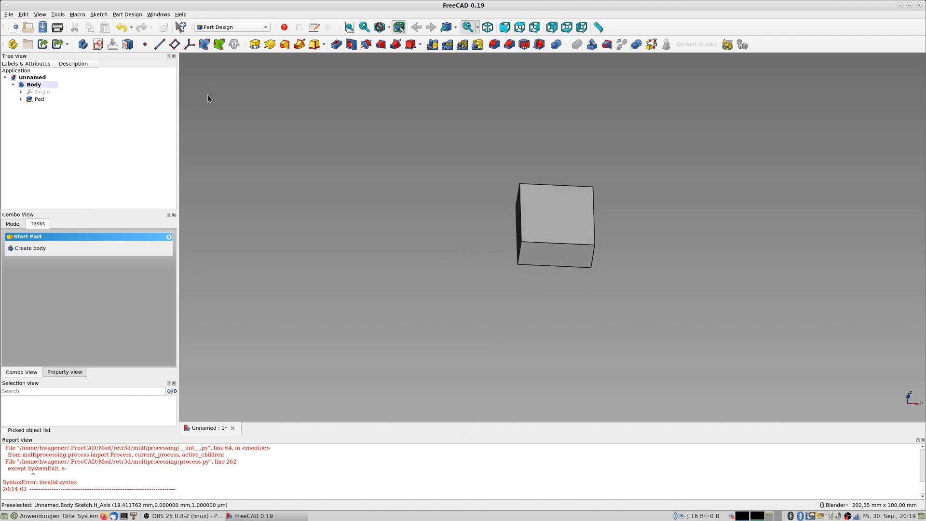
Step: Look through the available workbenches and the Addon Manager's workbench list, including the PieMenu description
click(267, 27)
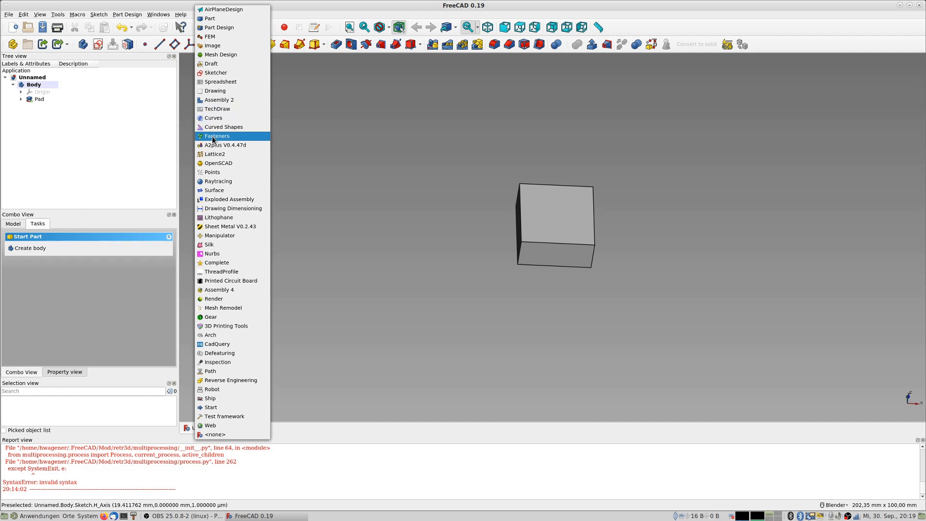
click(62, 17)
click(58, 14)
click(87, 119)
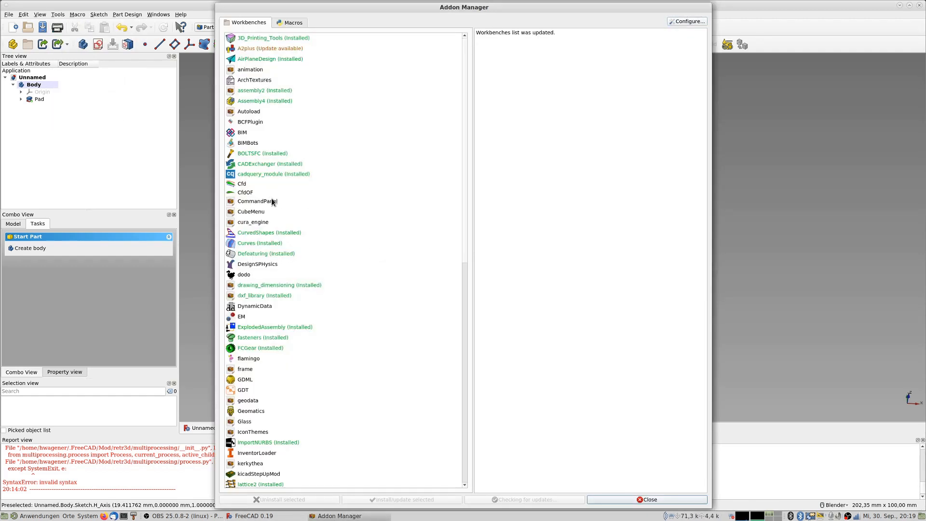
scroll(252, 211, down, 7)
scroll(252, 210, down, 6)
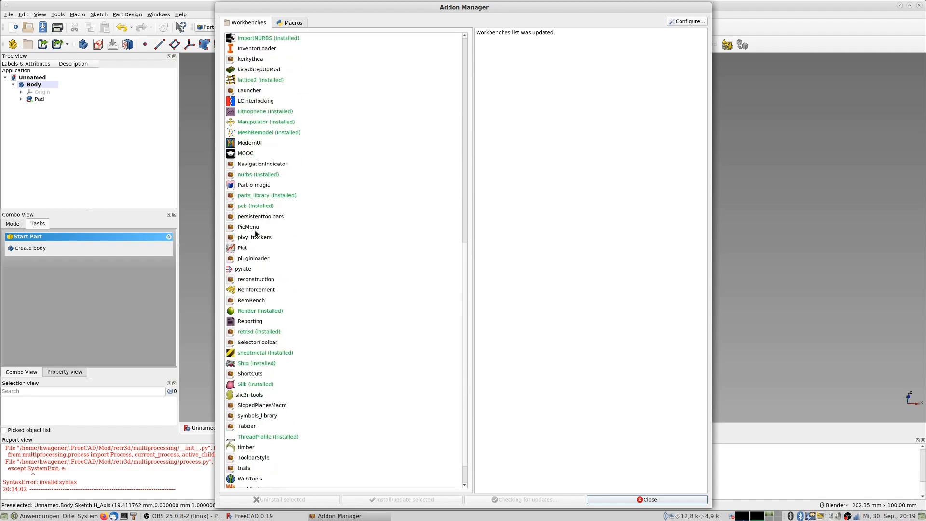
click(256, 228)
mouse_move(384, 519)
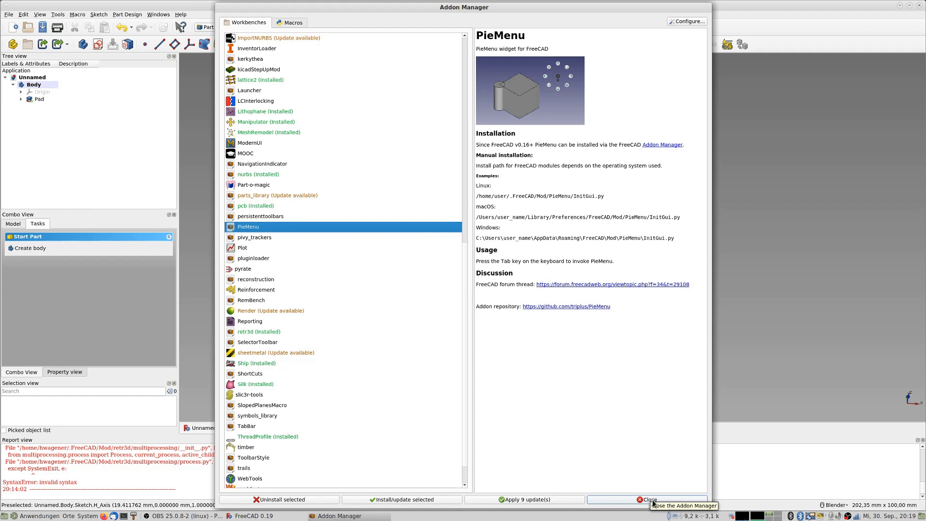
click(649, 500)
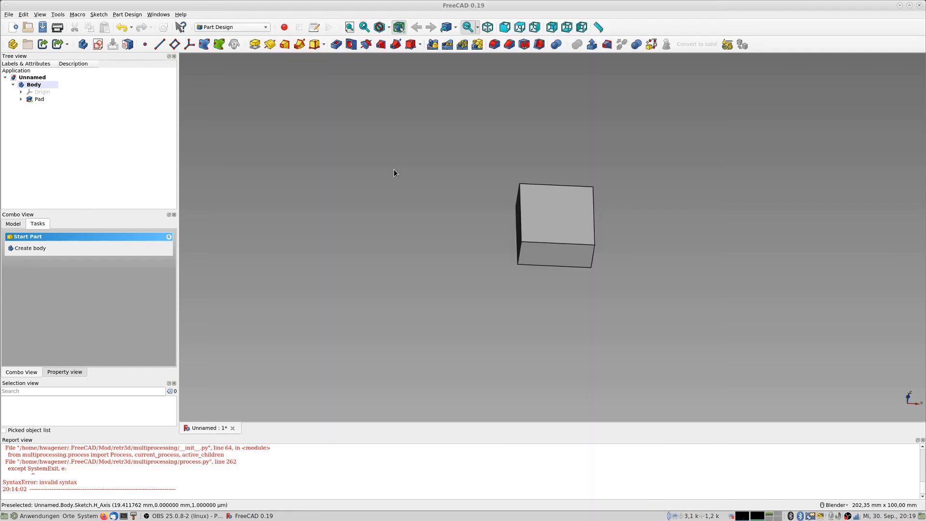
Step: Switch to the Fasteners workbench and add a ScrewTap threaded rod to the document
click(229, 29)
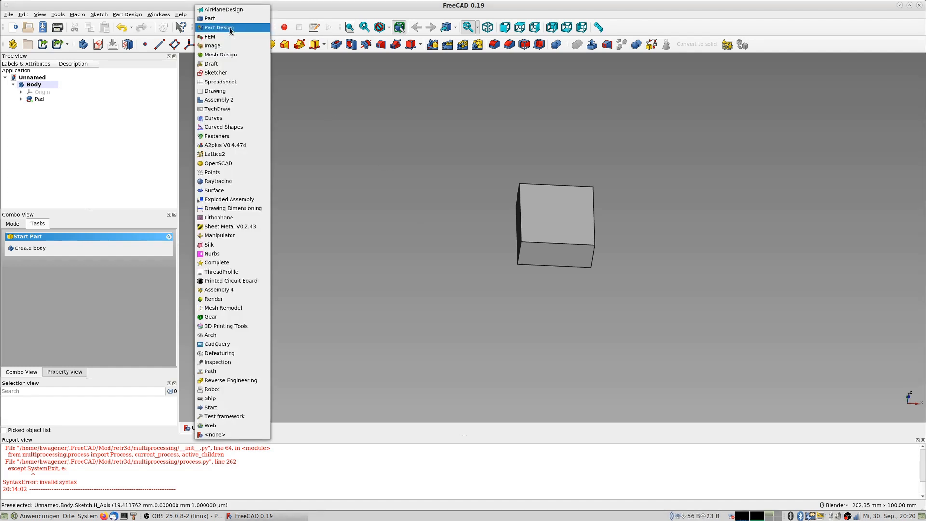
click(215, 136)
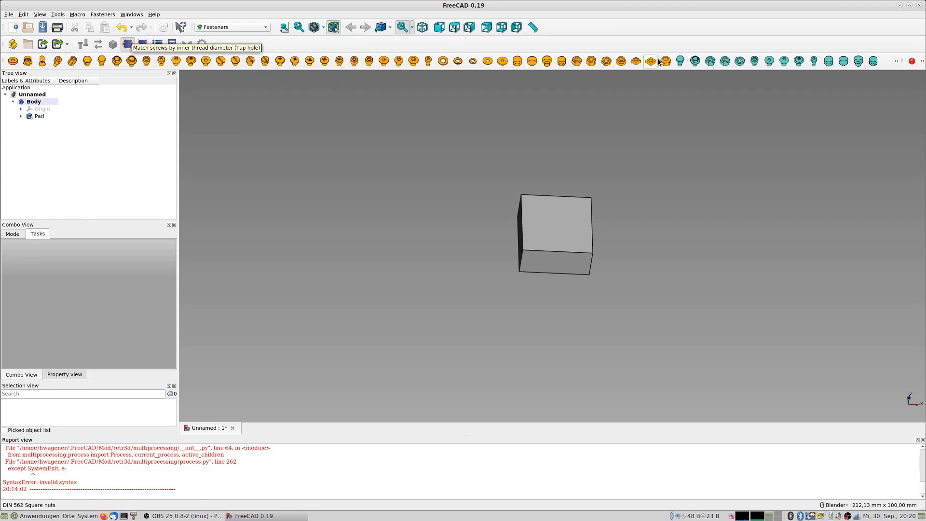
click(896, 65)
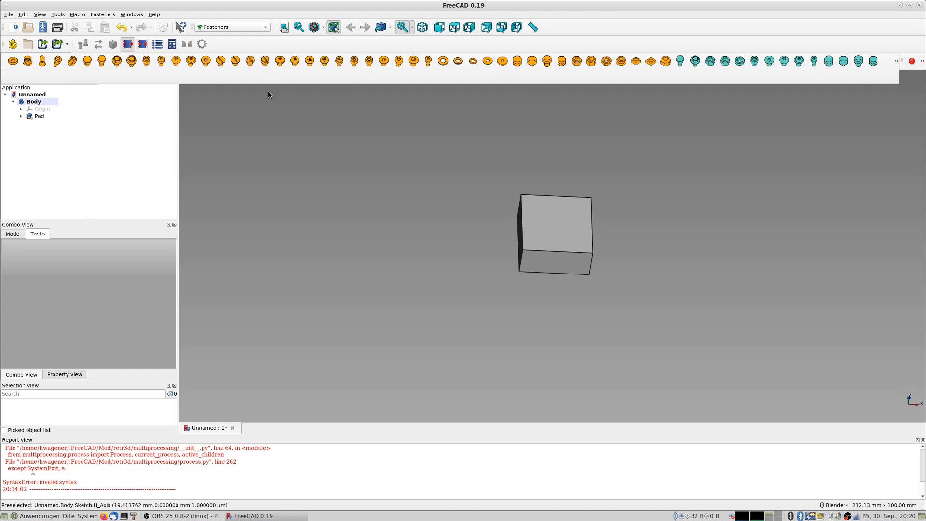
click(897, 62)
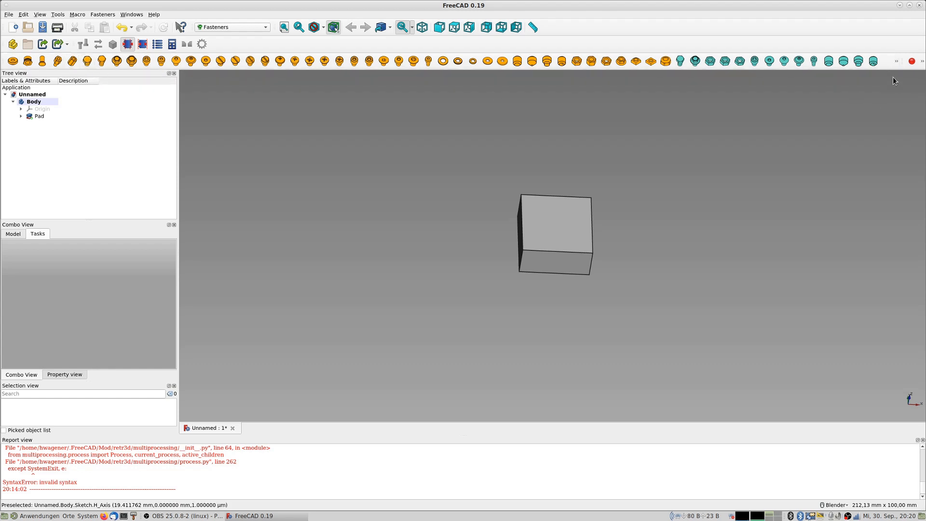
click(896, 62)
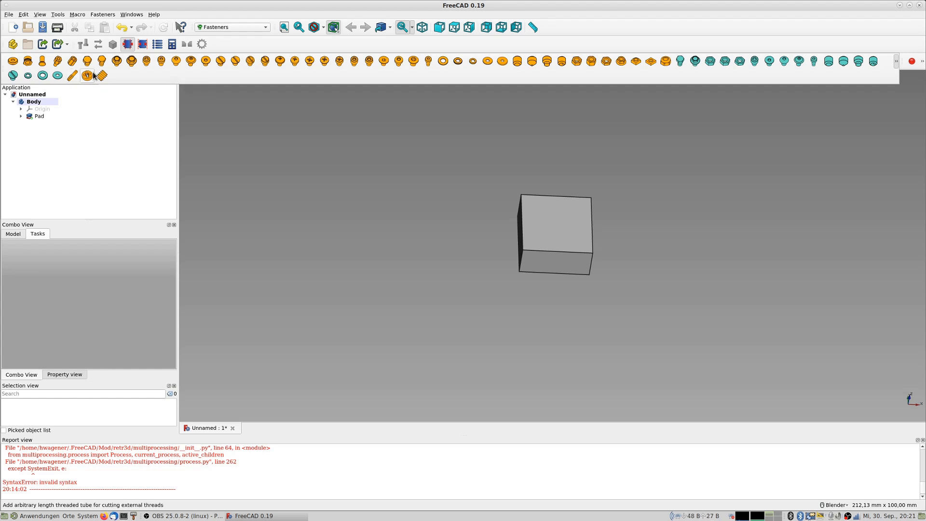
click(72, 79)
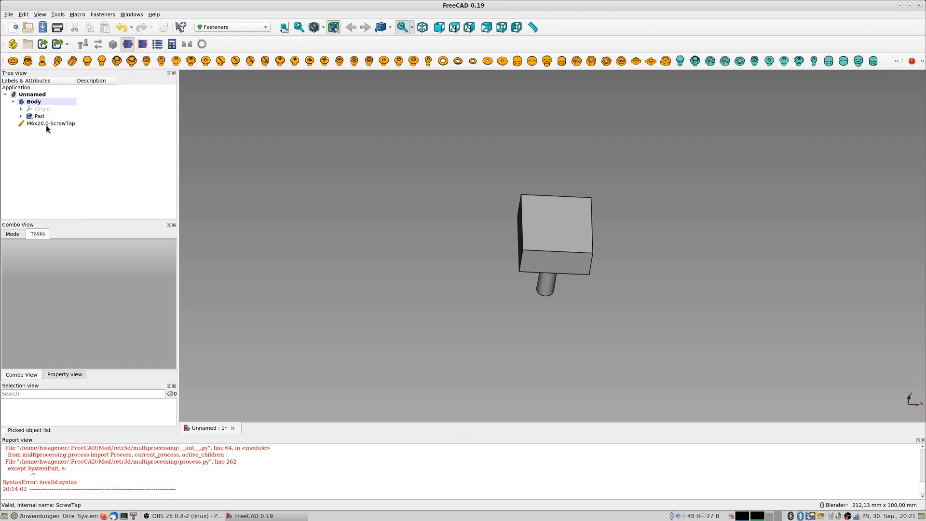
Step: Set the screw tap's diameter to M4
middle_drag(629, 346, 653, 264)
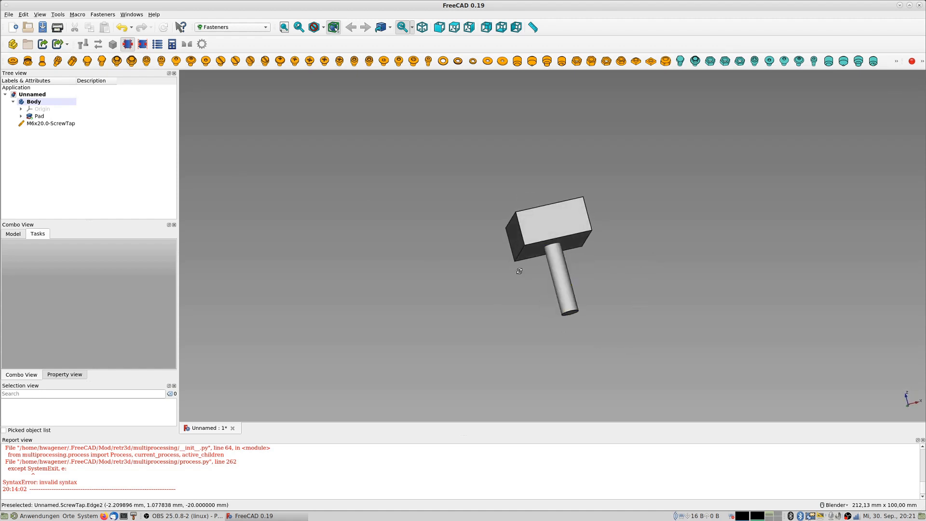
middle_drag(520, 272, 557, 227)
middle_drag(412, 264, 393, 256)
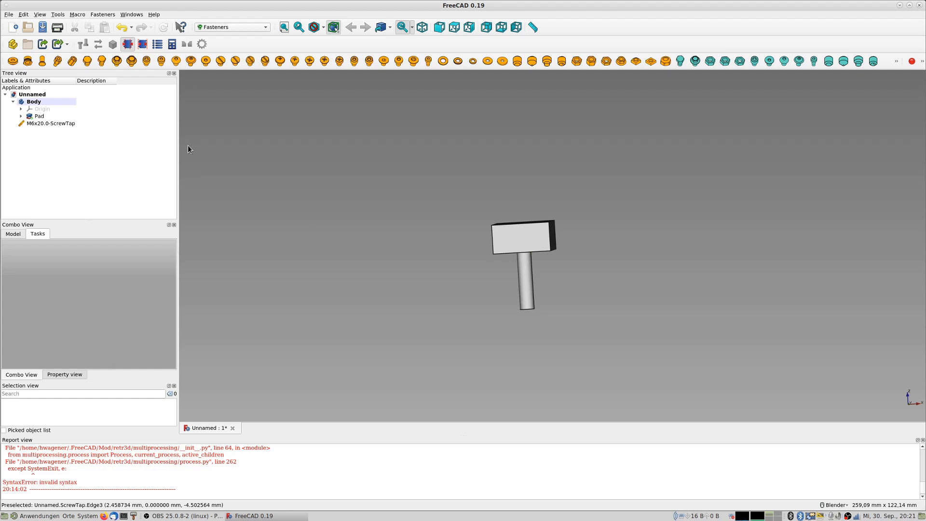
click(52, 125)
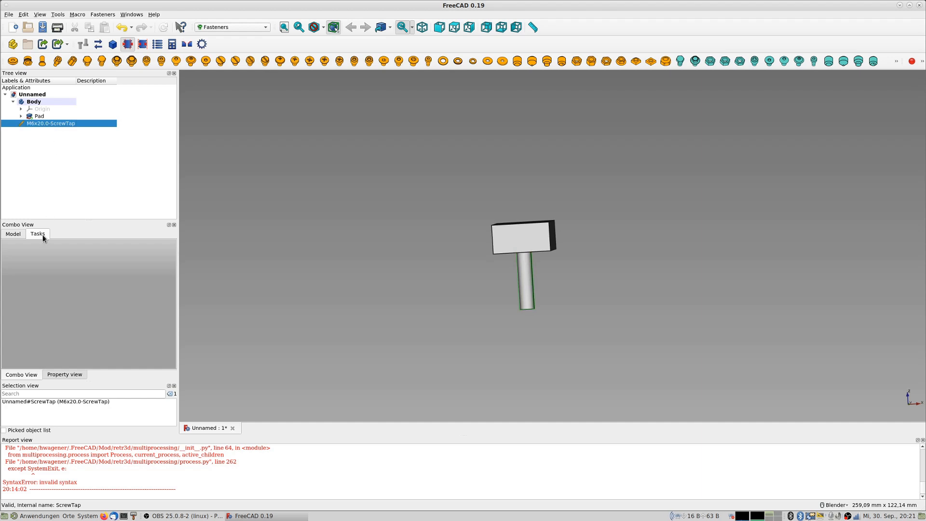
click(65, 375)
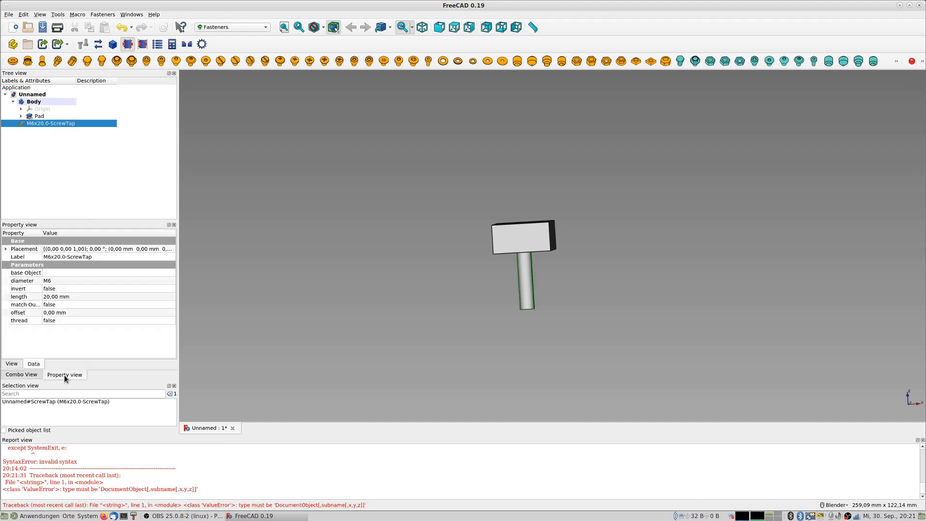
click(68, 280)
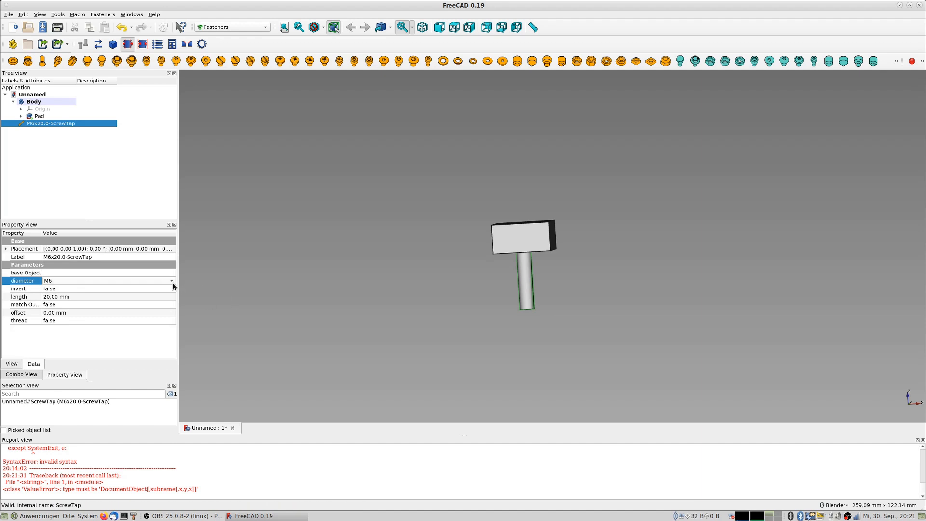
click(171, 281)
click(74, 263)
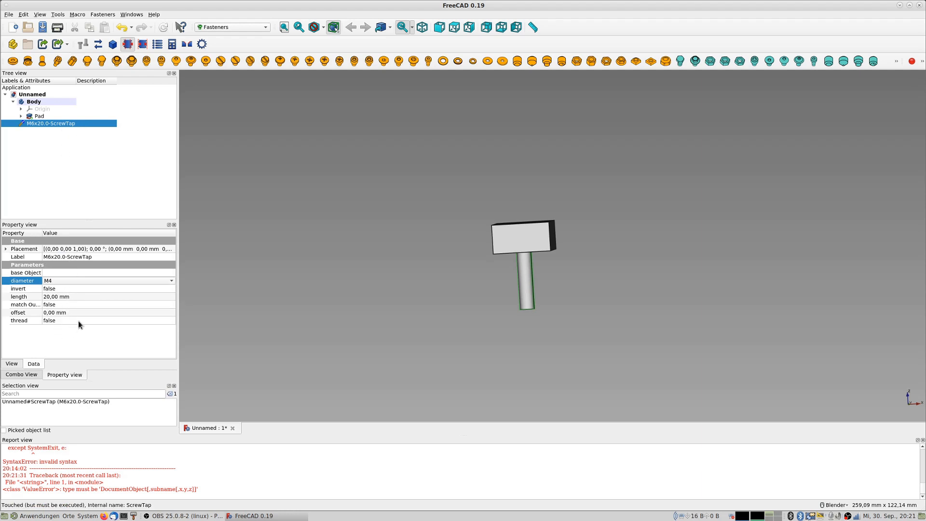
Step: Set the screw tap's thread property to true and inspect the modelled thread up close
click(78, 321)
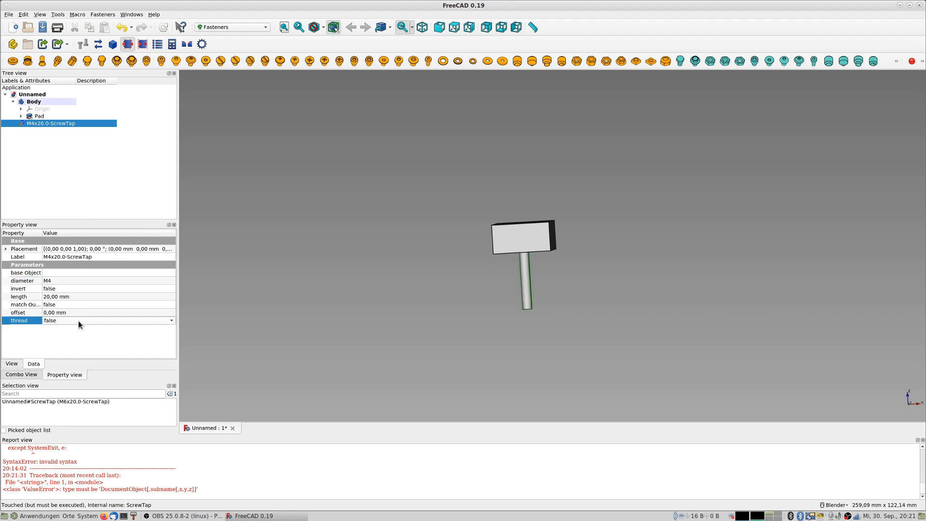
click(171, 323)
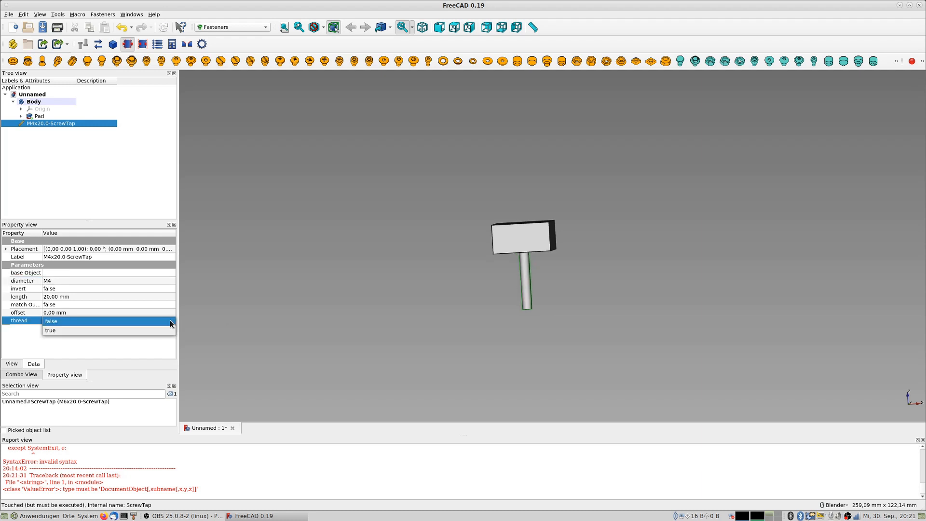
click(90, 332)
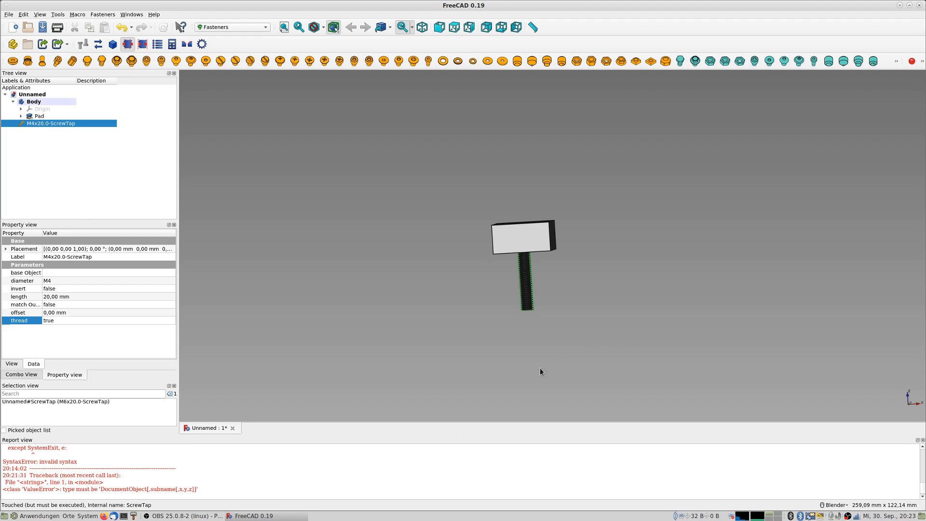
middle_drag(547, 255, 512, 270)
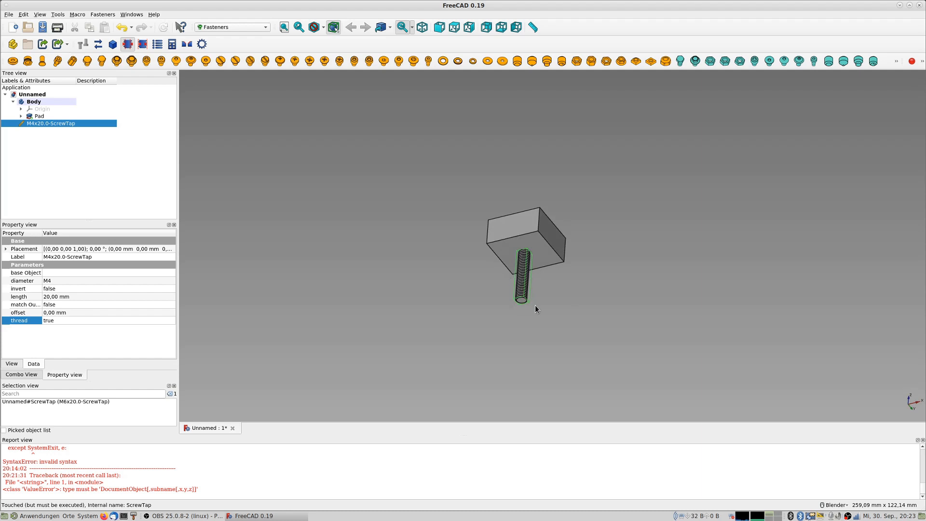
scroll(535, 305, up, 5)
mouse_move(523, 292)
middle_down()
mouse_move(519, 317)
mouse_move(530, 302)
middle_up()
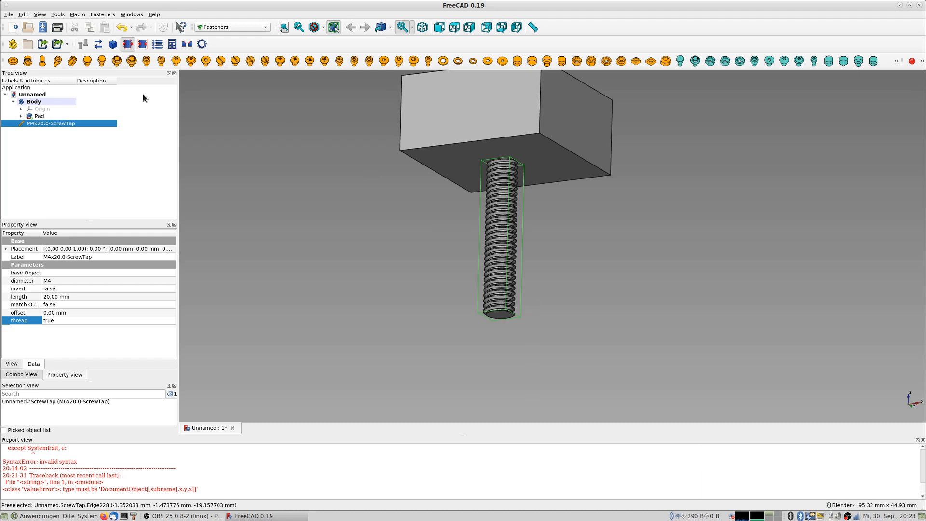
Step: Add an arbitrary-length threaded rod from the Fasteners workbench to the document
click(897, 61)
click(897, 62)
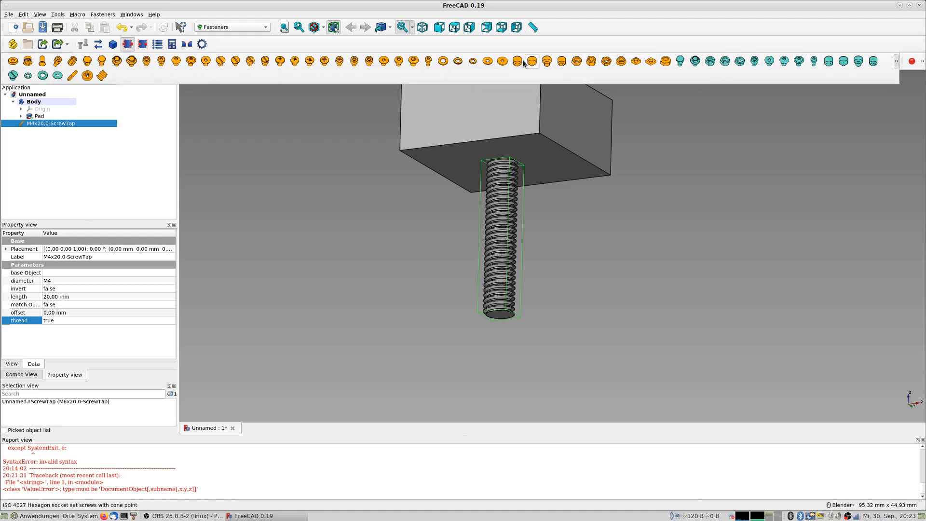
click(102, 76)
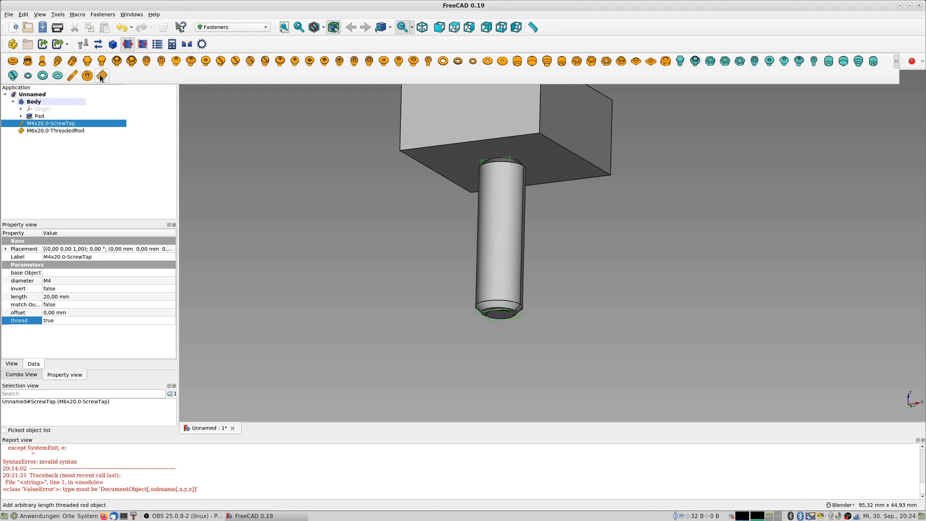
Step: Transform the new threaded rod, moving it 7 mm along the X axis so it stands beside the screw tap
click(69, 132)
right_click(69, 131)
click(96, 136)
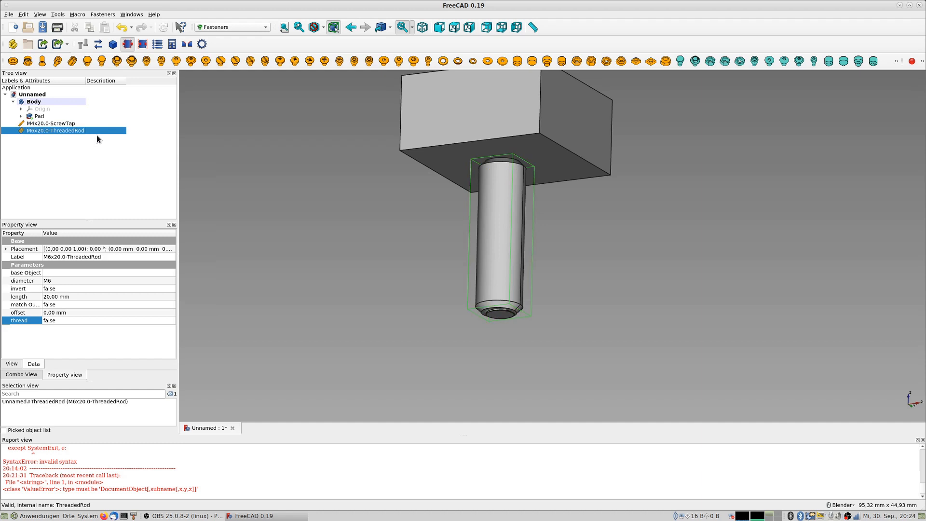
drag(587, 155, 635, 147)
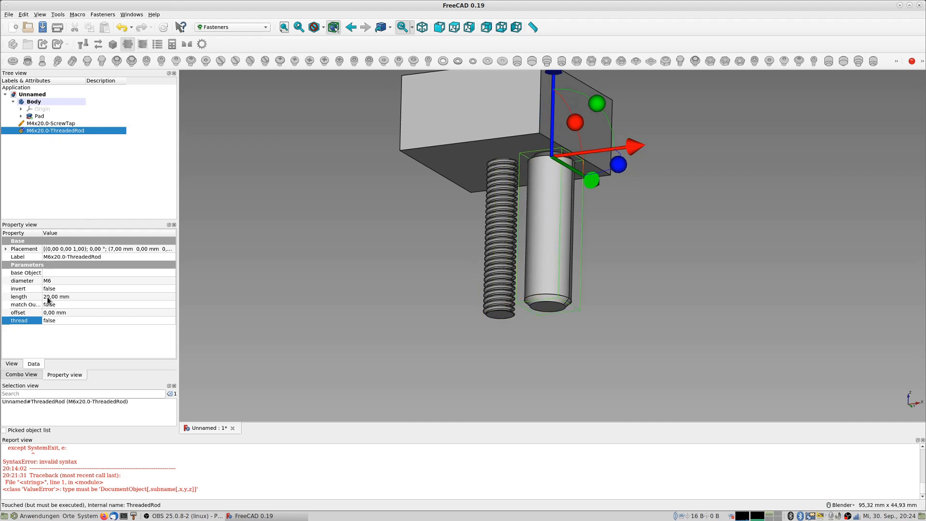
Step: Set the threaded rod's diameter to M4 and its thread property to true
click(56, 281)
click(56, 283)
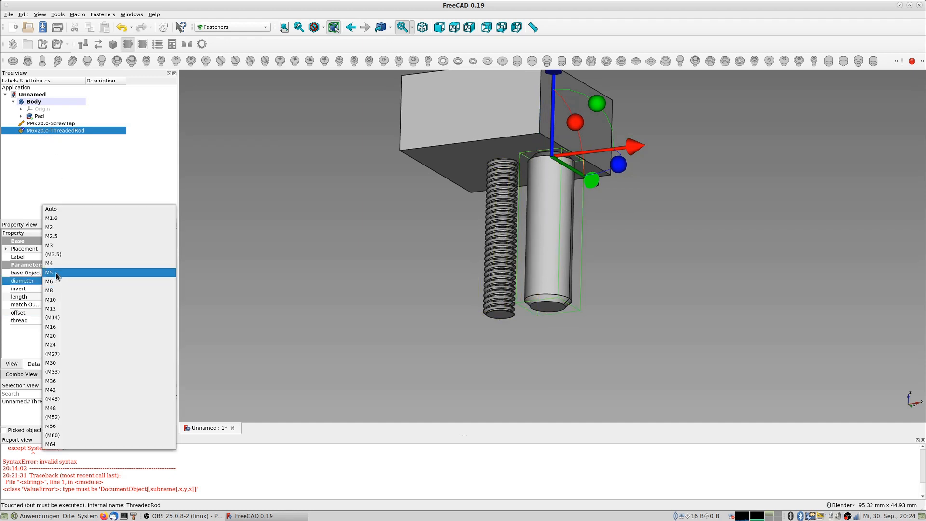
click(57, 268)
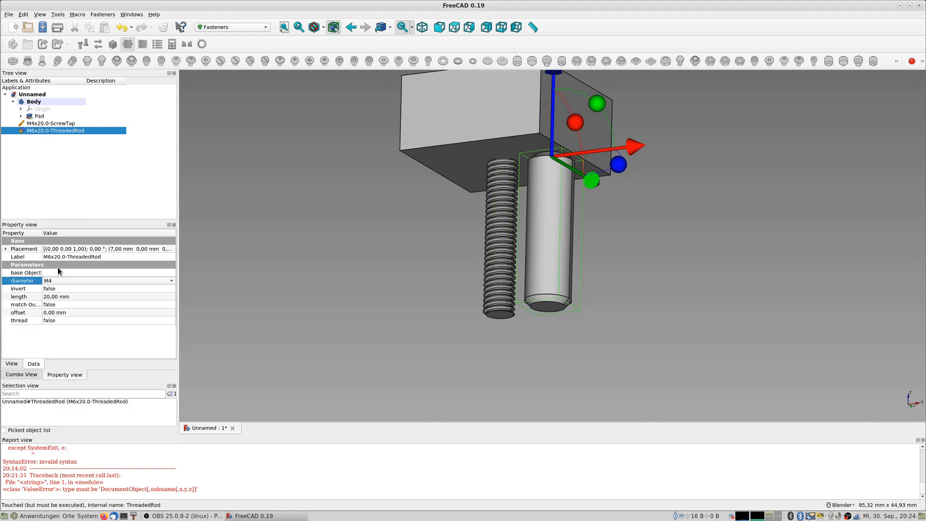
click(166, 319)
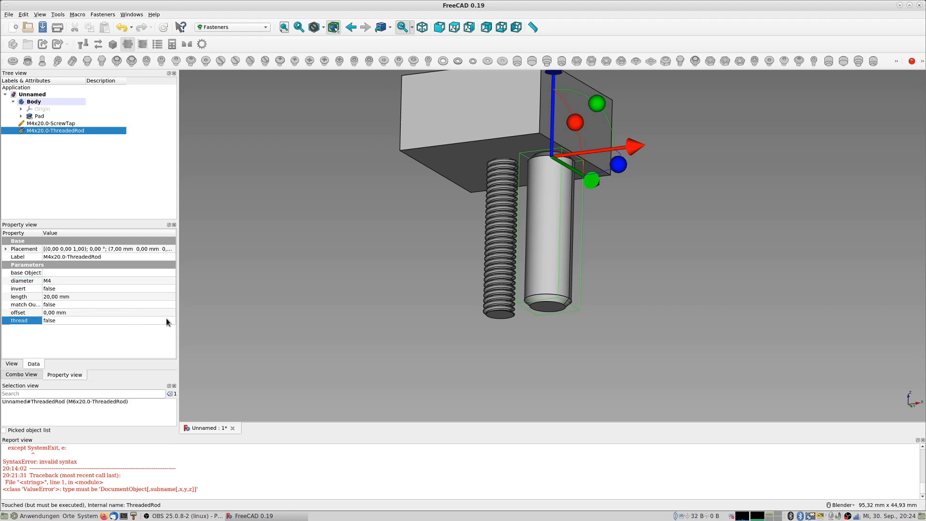
click(170, 321)
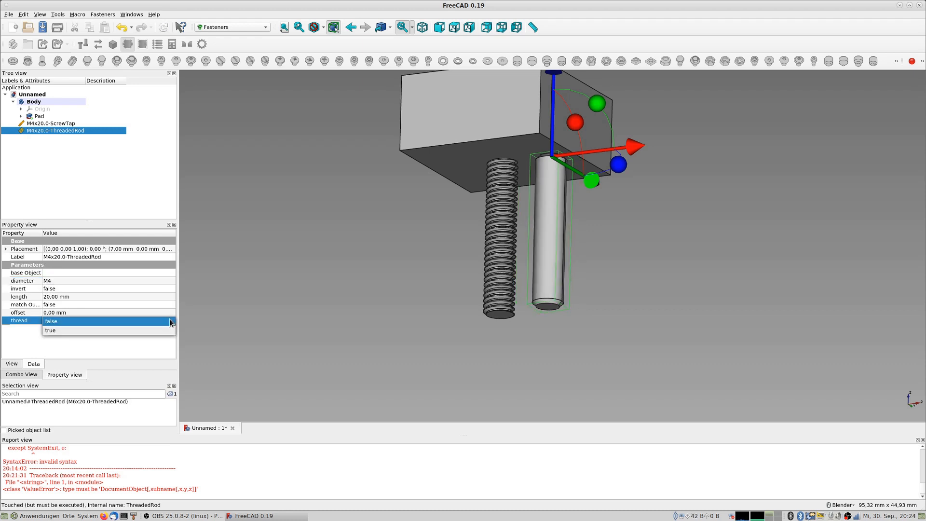
click(71, 331)
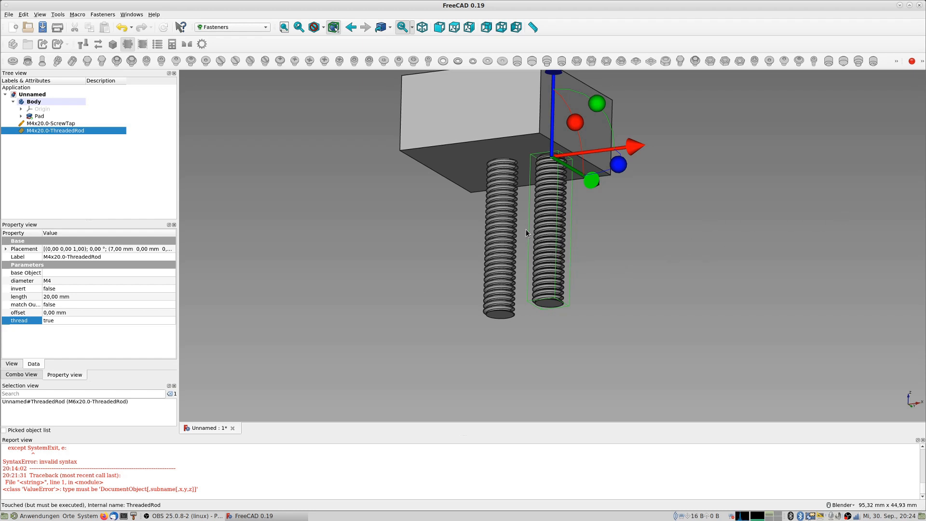
Step: Compare the thread profiles of the M4 screw tap and the M4 threaded rod up close from several angles
scroll(526, 230, up, 5)
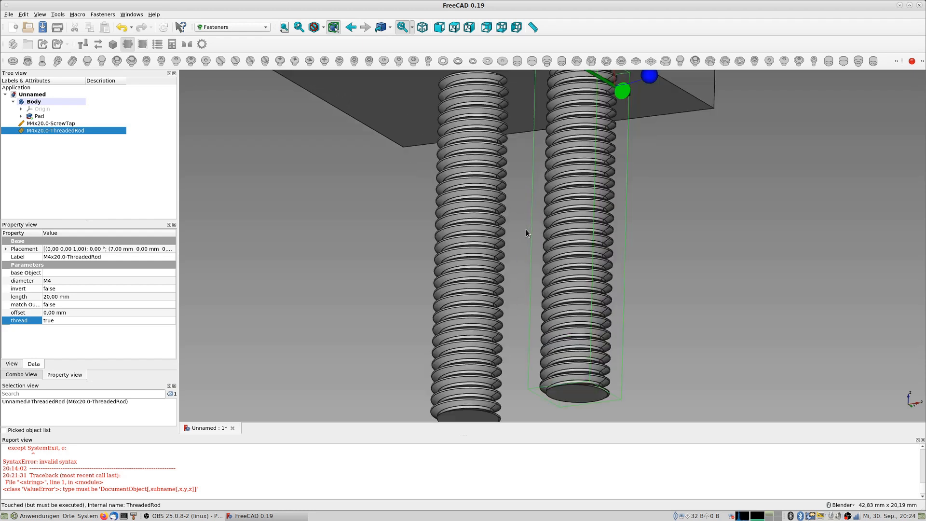
scroll(526, 229, up, 3)
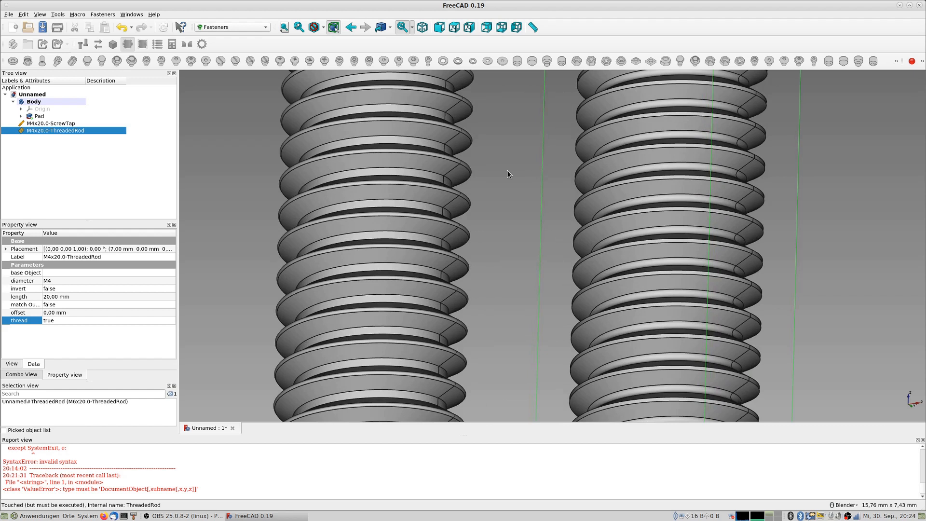
scroll(447, 170, up, 4)
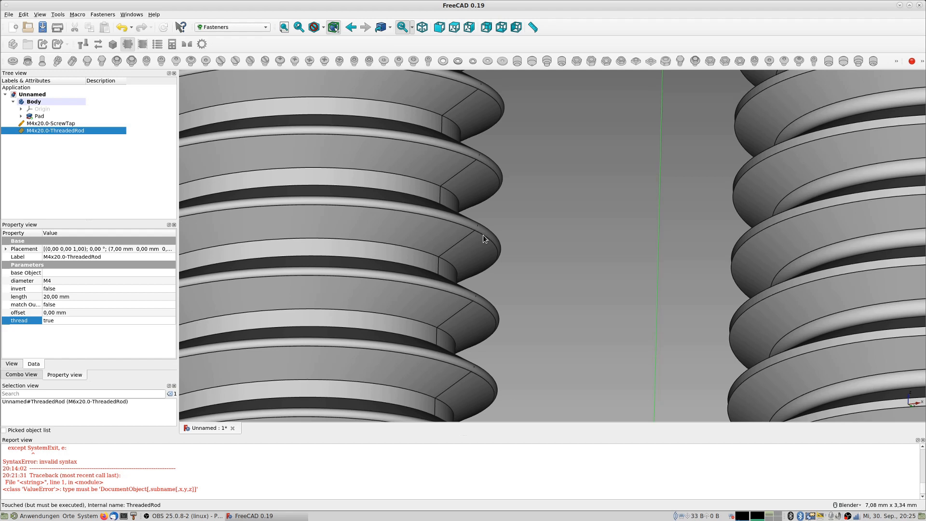
scroll(856, 208, down, 2)
middle_drag(860, 221, 856, 243)
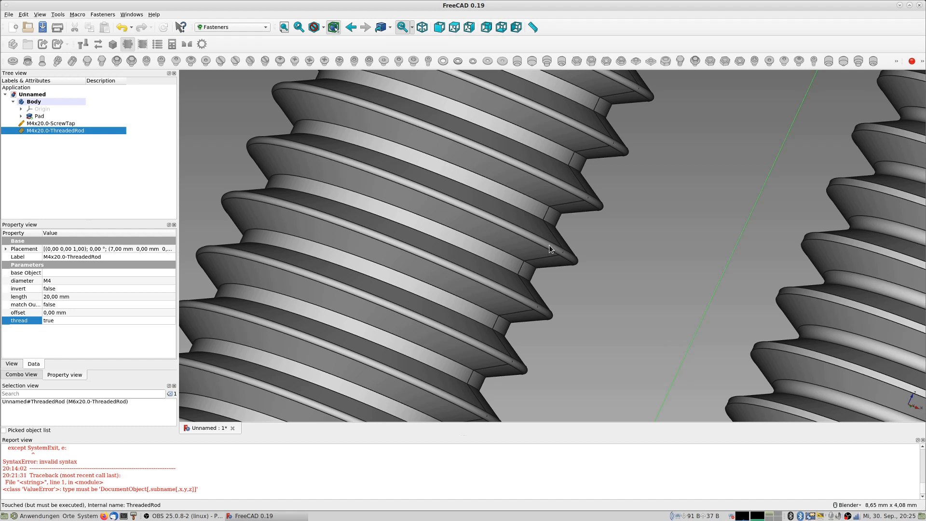
scroll(550, 249, down, 3)
scroll(550, 247, down, 6)
middle_drag(597, 249, 589, 275)
scroll(610, 243, down, 1)
scroll(590, 276, up, 5)
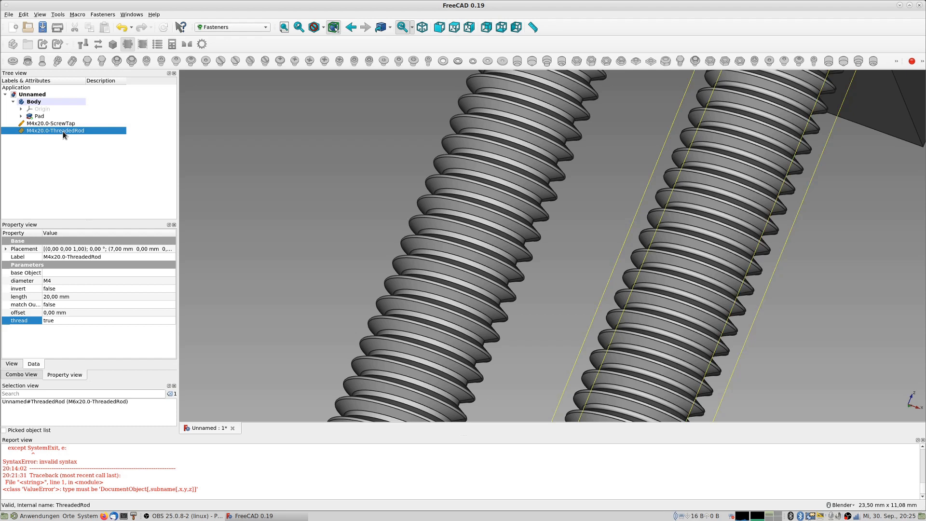
Step: Hide the threaded rod and finish its transform, leaving only the screw tap displayed with the block
key(space)
scroll(526, 197, down, 6)
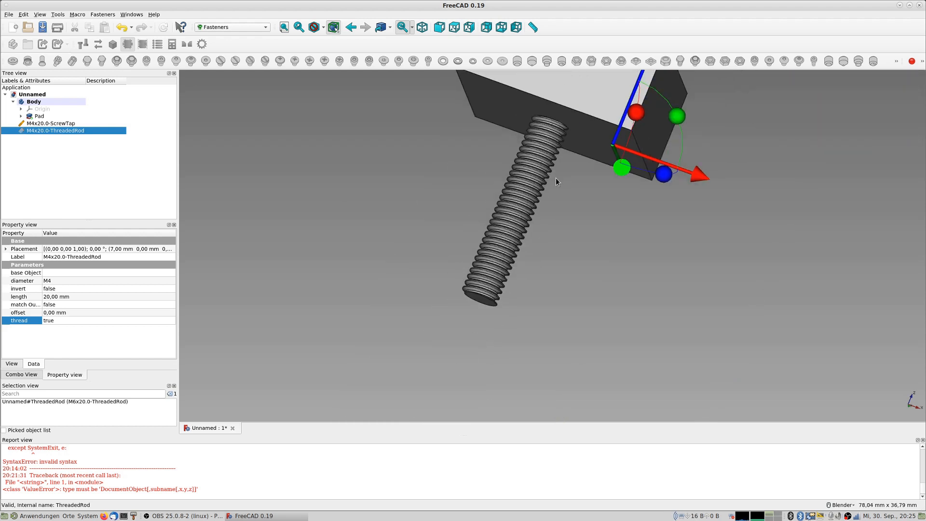
middle_drag(583, 164, 598, 145)
middle_drag(563, 170, 501, 209)
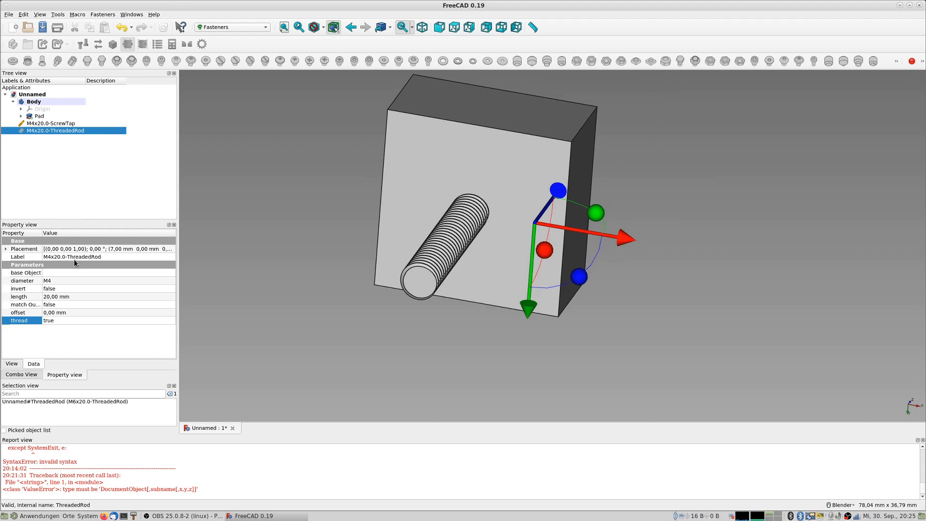
click(28, 375)
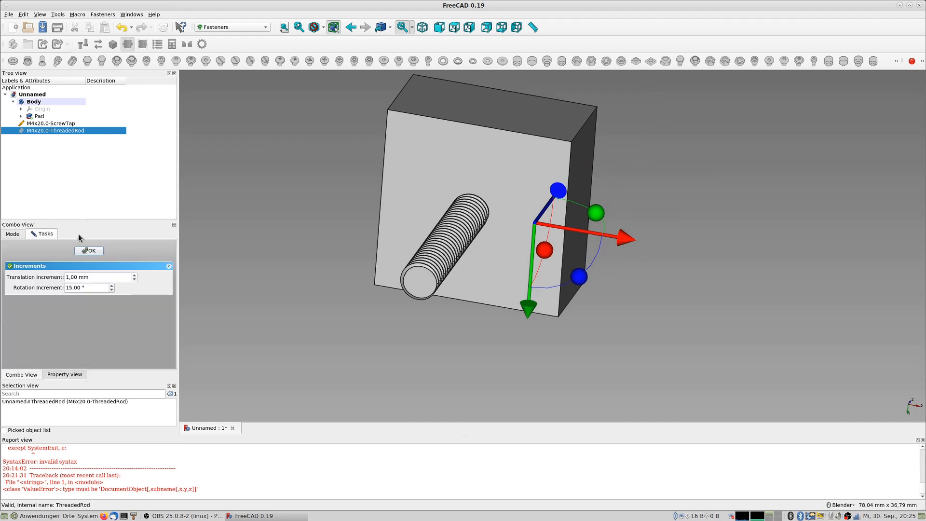
click(89, 252)
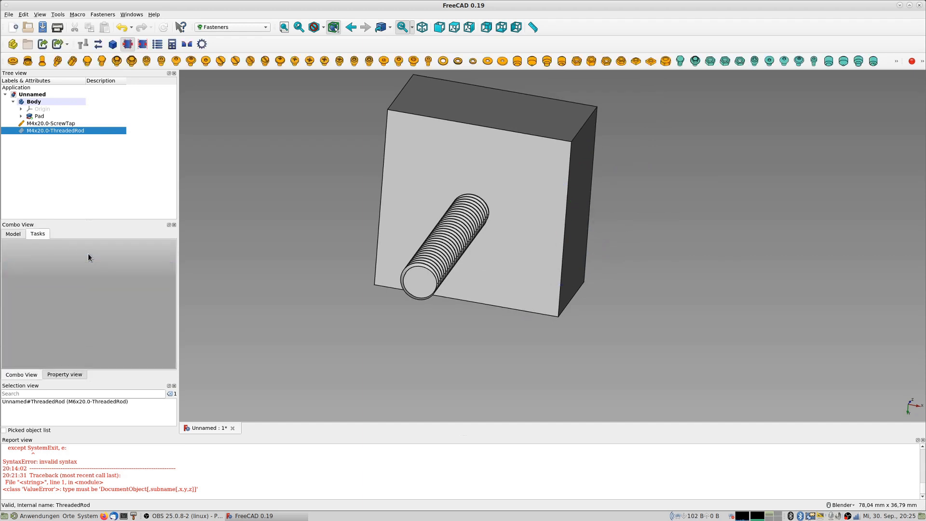
middle_drag(293, 224, 285, 274)
middle_drag(591, 273, 594, 312)
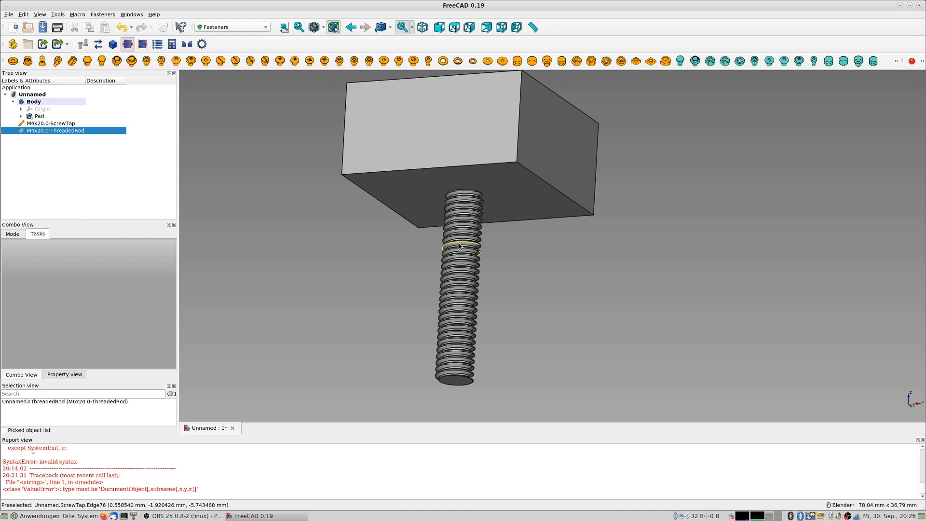
Step: Switch to the Part Design workbench and create a new body with the M4 screw tap as its base feature
click(51, 125)
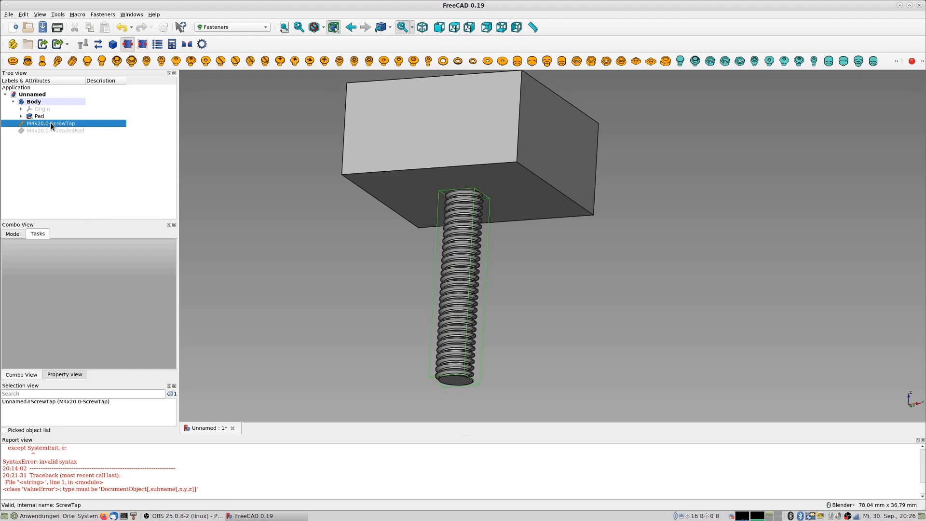
click(242, 27)
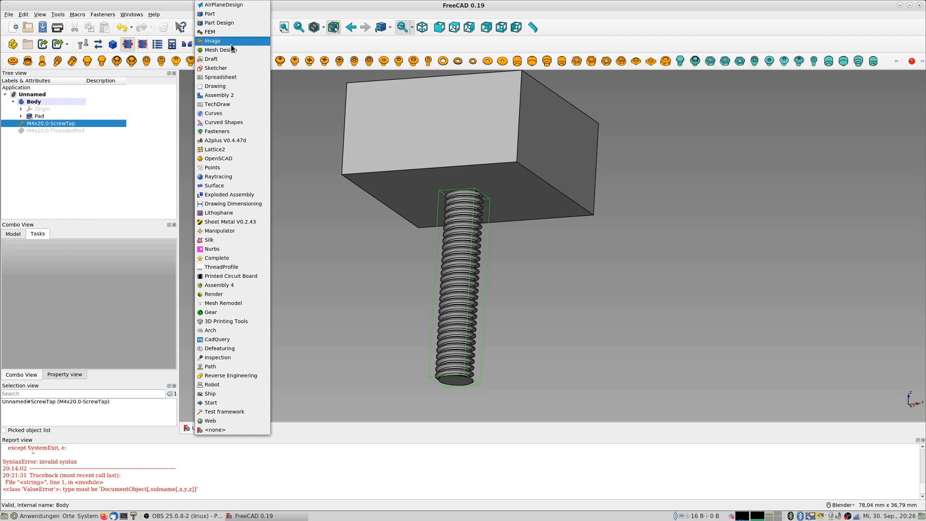
click(227, 22)
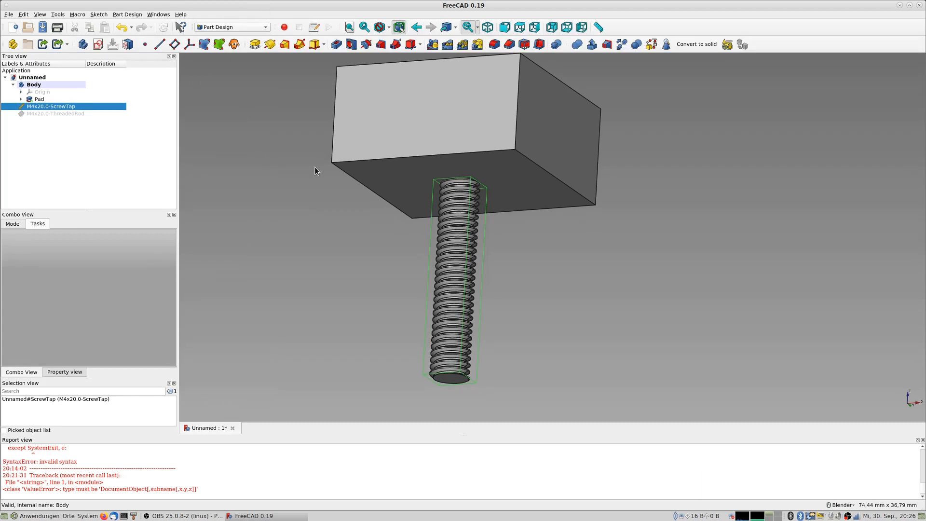
click(44, 101)
click(46, 107)
click(85, 44)
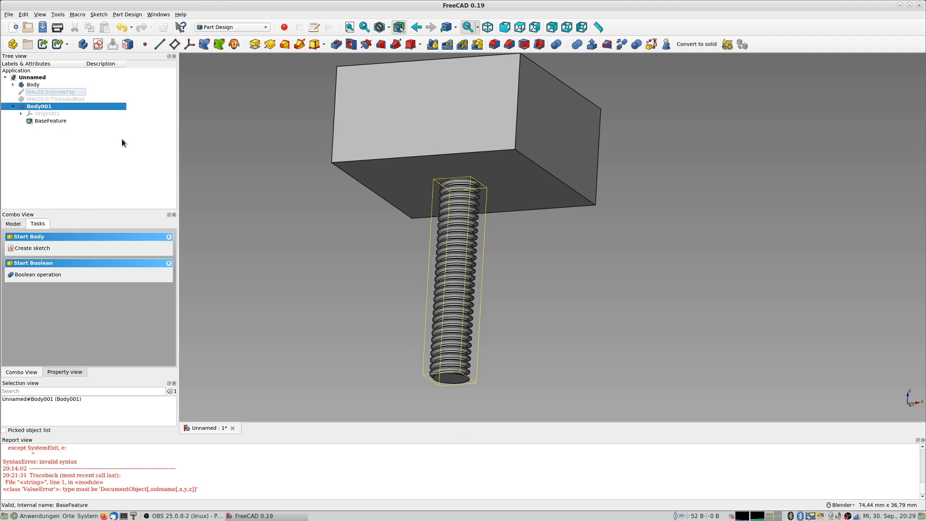
Step: Transform the screw tap's body upward along the Z axis so the thread protrudes from both sides of the block
right_click(42, 109)
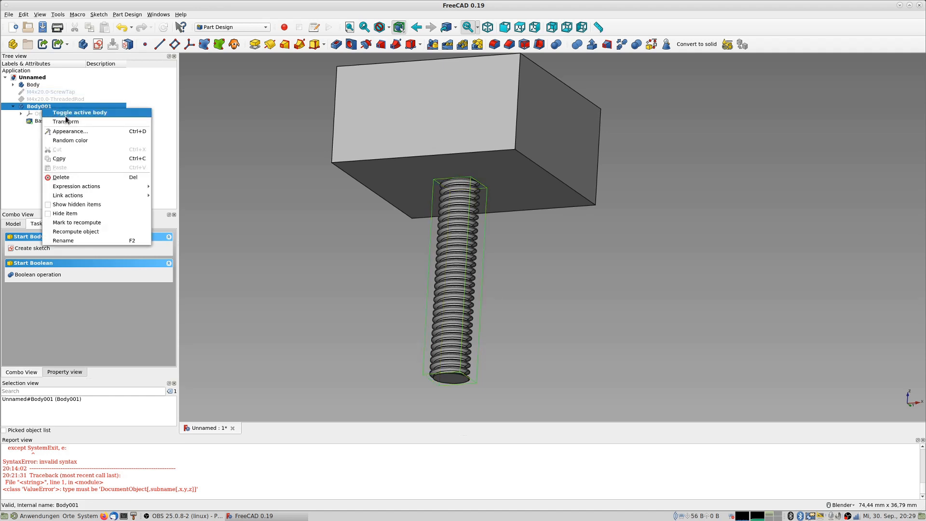
click(68, 123)
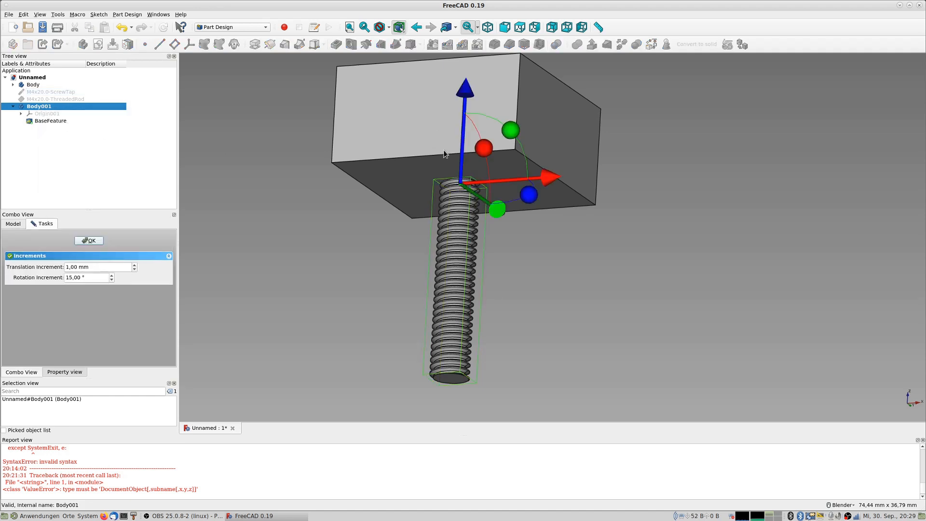
shift+middle_drag(441, 155, 462, 236)
drag(487, 159, 507, 54)
middle_drag(502, 269, 462, 289)
key(0)
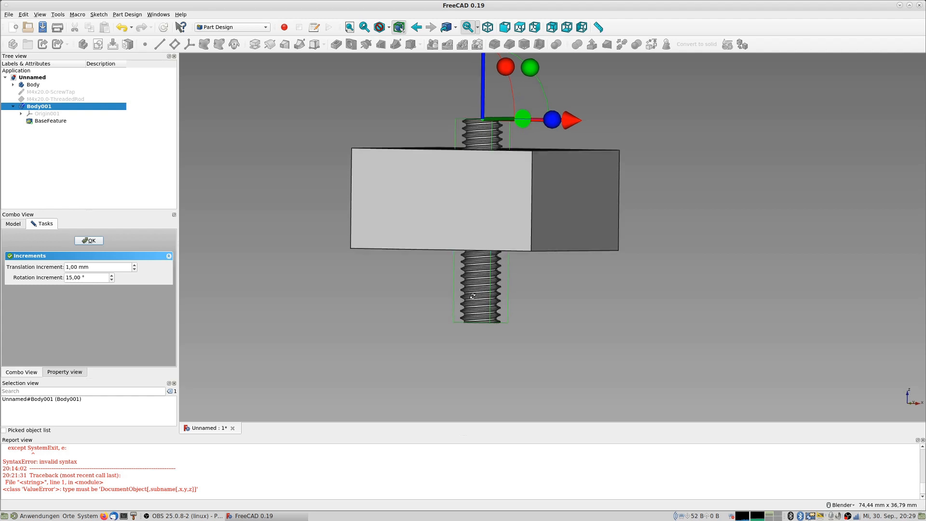
click(90, 241)
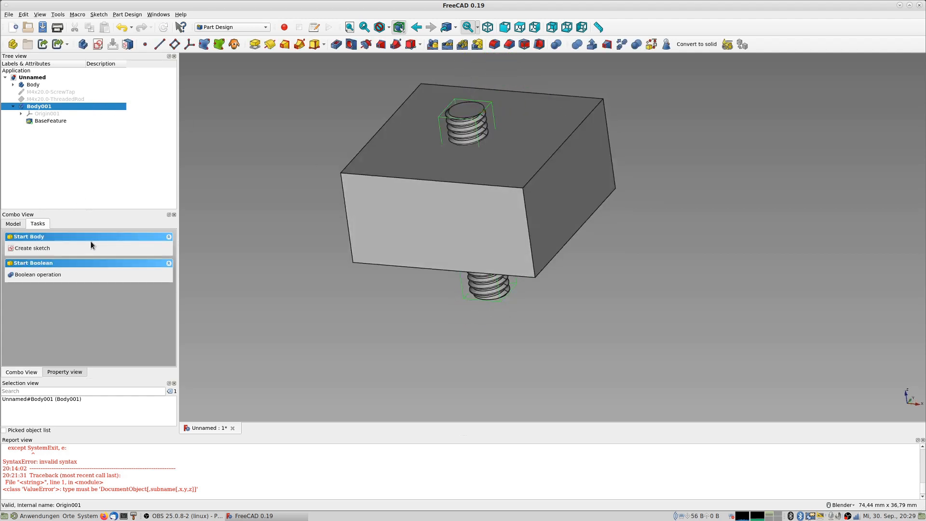
Step: Make the block's body the active body and clear the selection
click(245, 125)
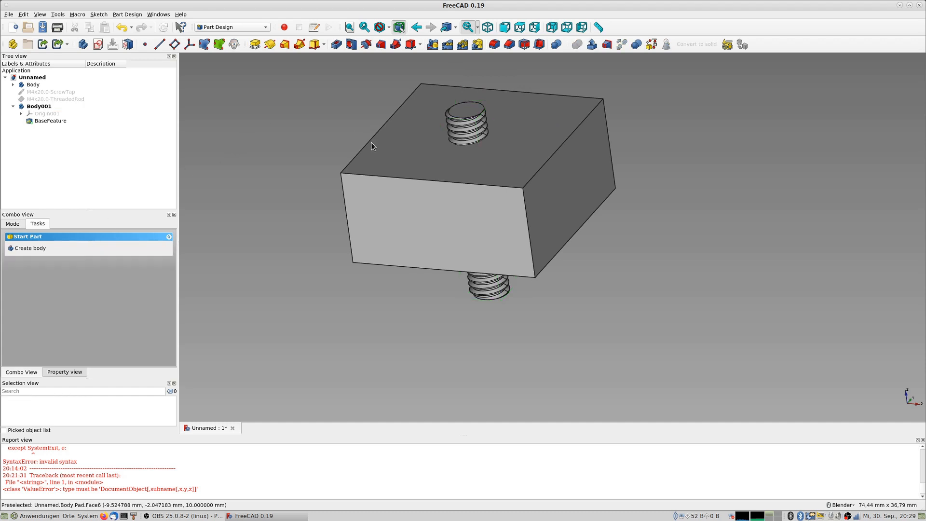
double_click(32, 85)
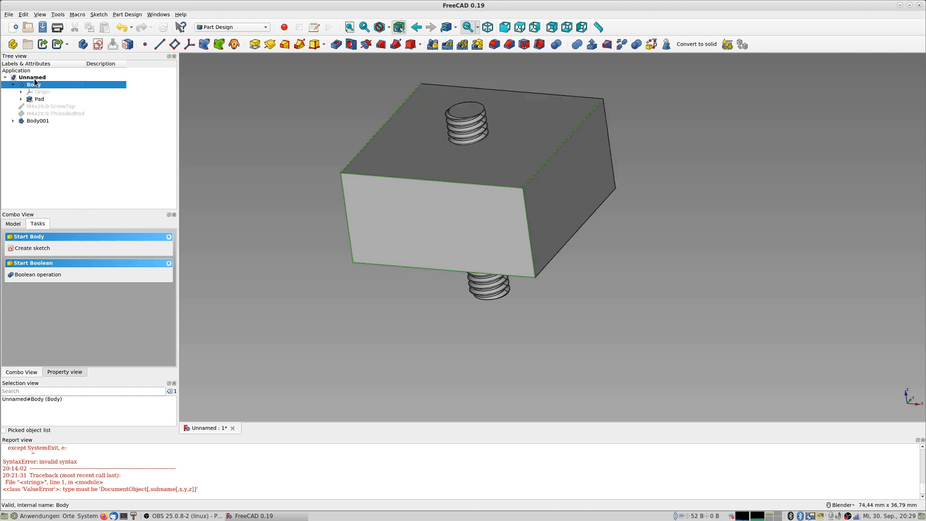
click(402, 84)
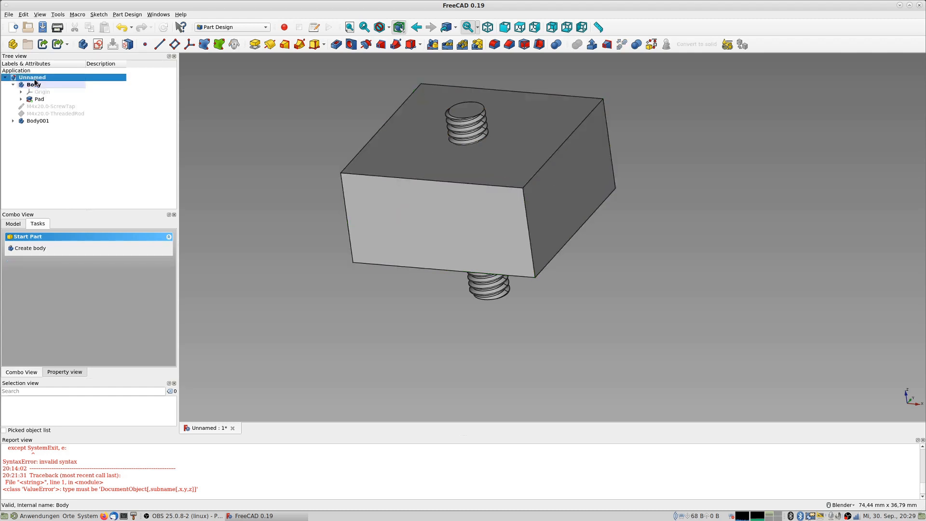
Step: Cut the screw tap's body, Body001, from the block's body with a Boolean operation set to Cut
click(556, 44)
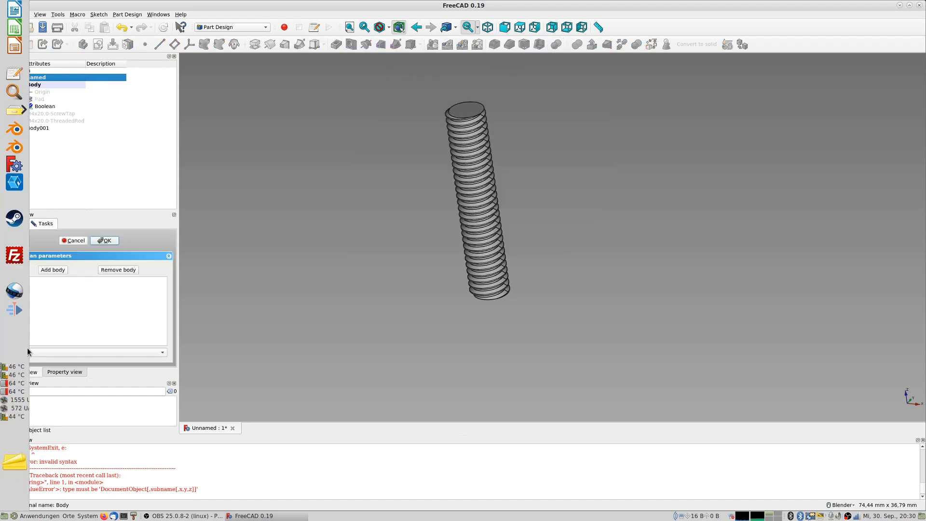
click(40, 353)
click(33, 360)
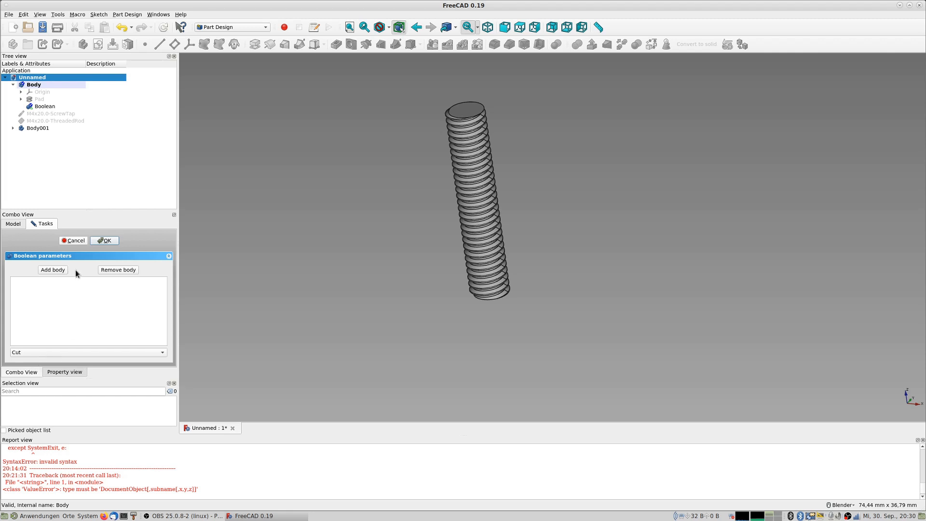
click(50, 270)
click(36, 129)
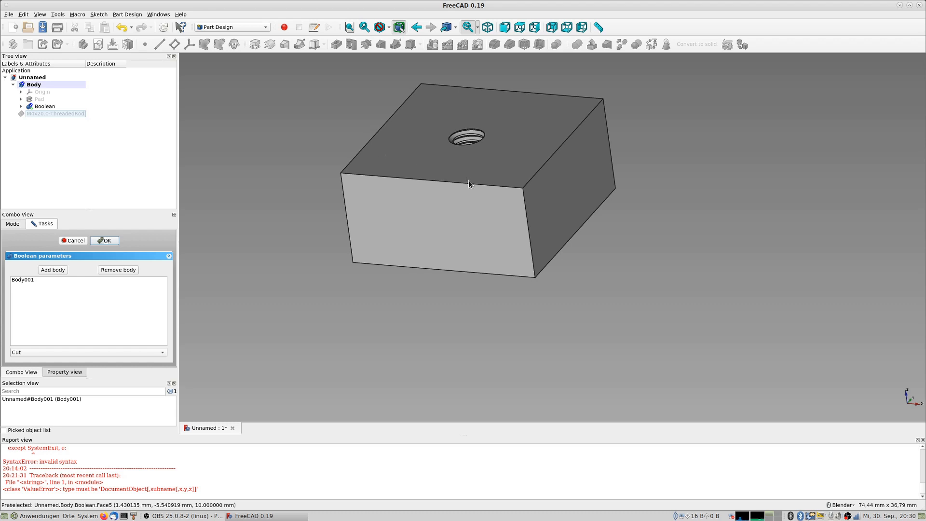
middle_drag(478, 205, 535, 304)
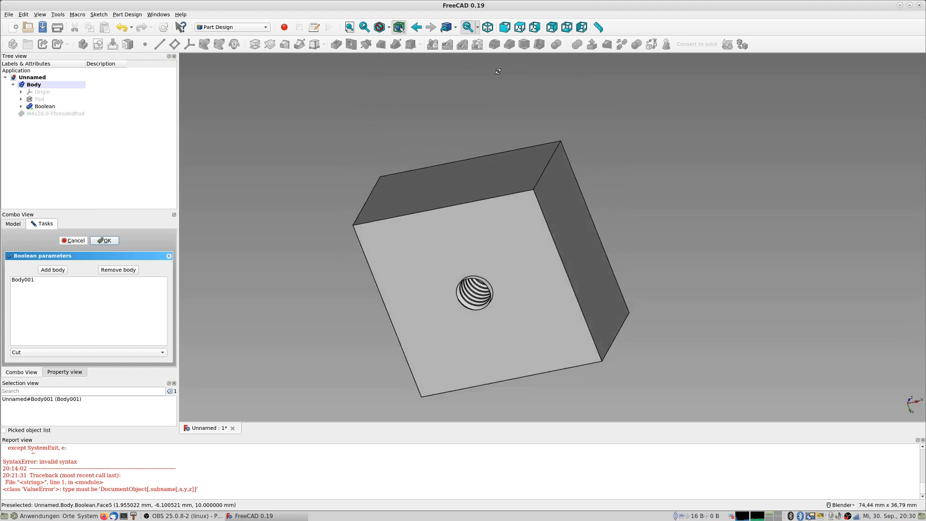
middle_drag(546, 243, 525, 228)
middle_drag(520, 279, 492, 335)
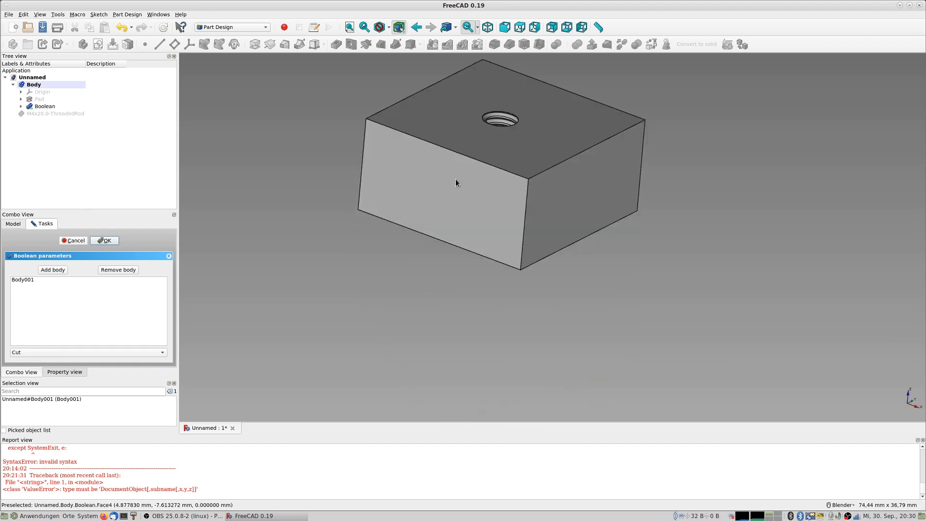
middle_drag(452, 212, 452, 215)
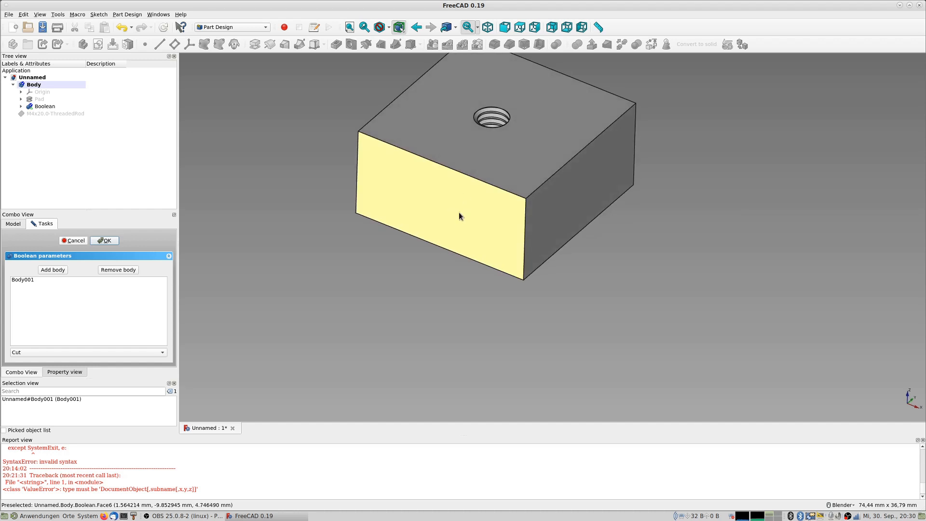
shift+middle_drag(459, 212, 439, 238)
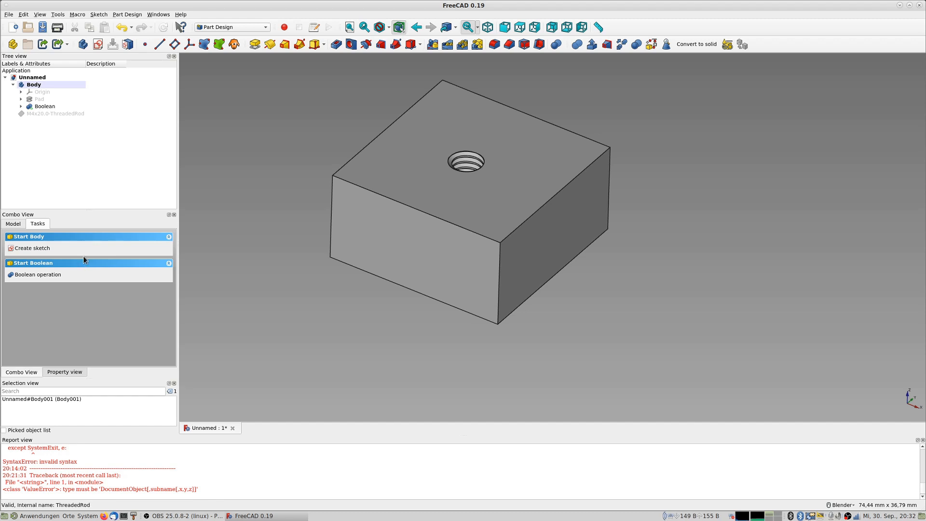
mouse_move(463, 228)
middle_down()
mouse_move(466, 273)
mouse_move(469, 221)
middle_up()
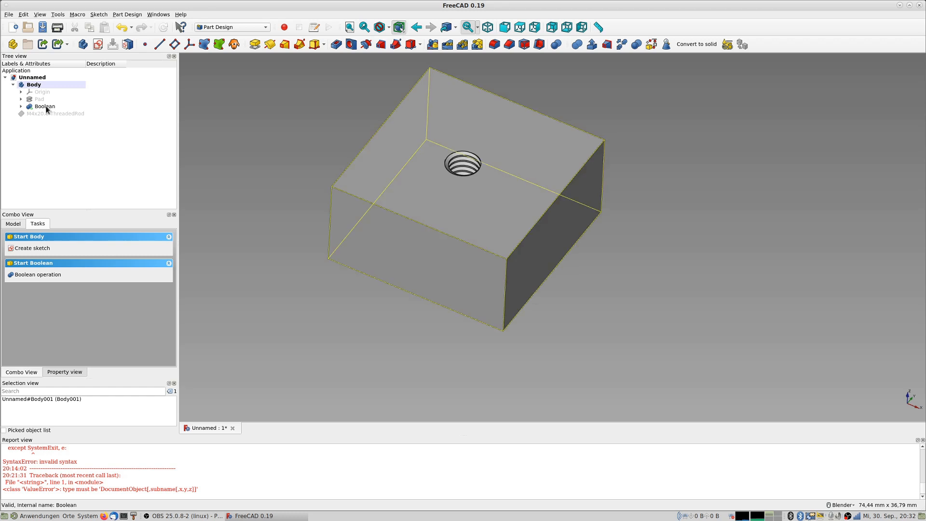
Step: Switch to the Fasteners workbench and add an arbitrary length threaded rod
click(235, 28)
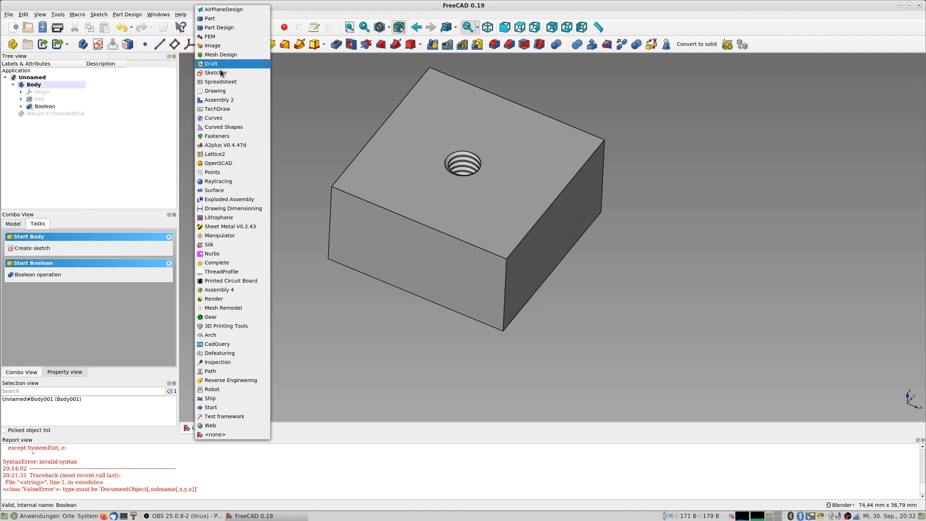
click(218, 136)
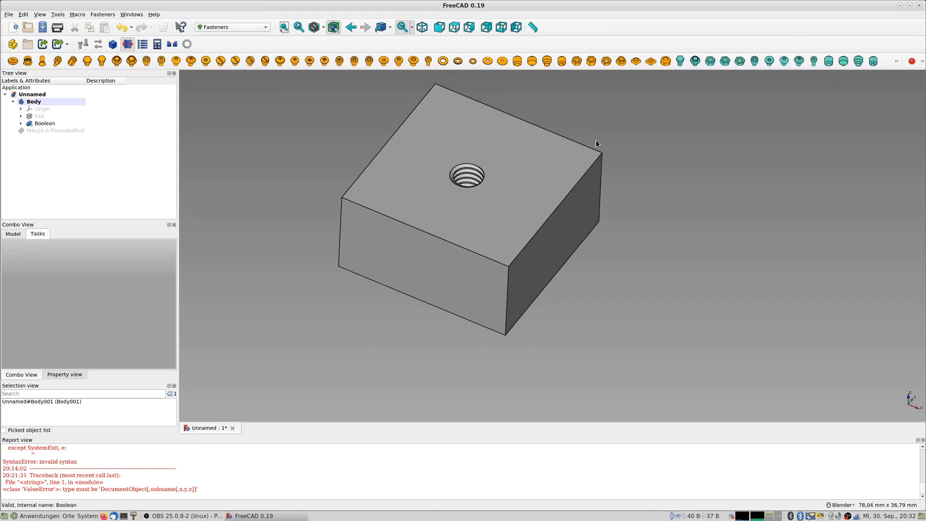
click(897, 61)
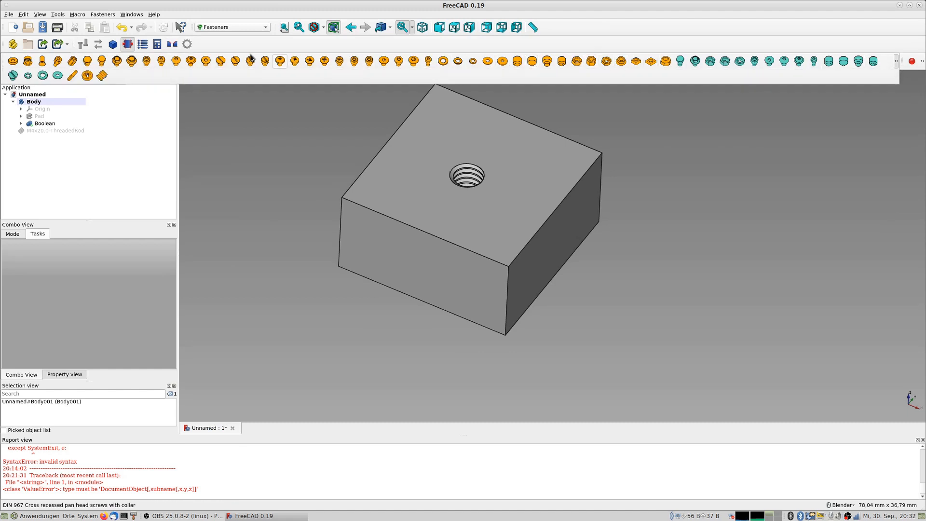
click(896, 62)
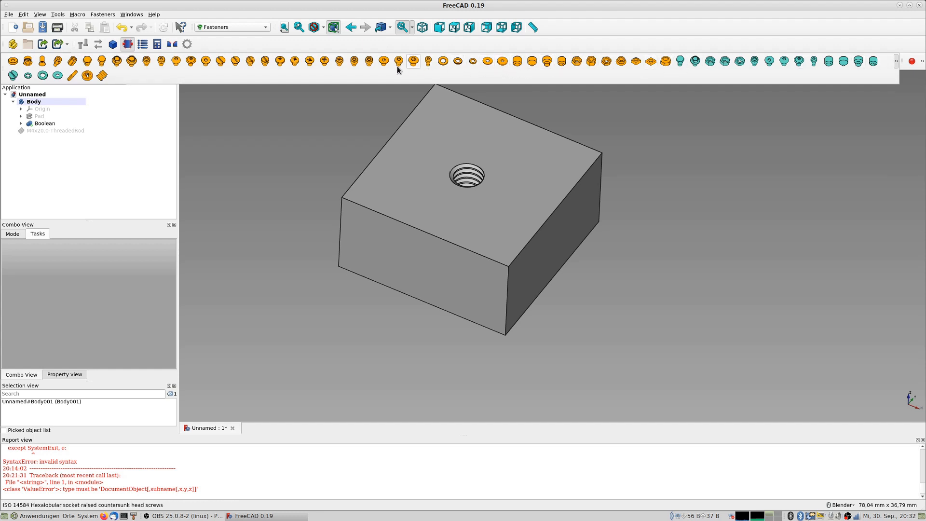
click(102, 76)
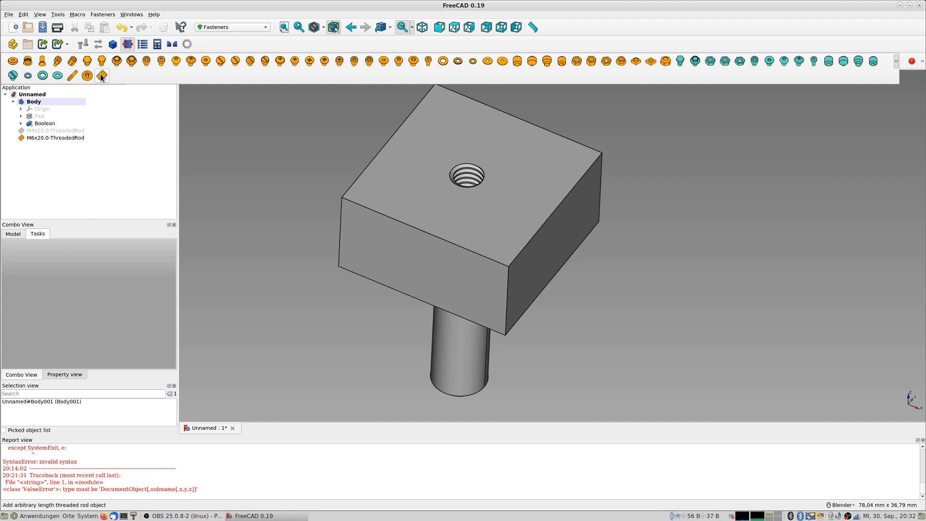
Step: Set the new threaded rod's diameter to M3 and its thread property to true
click(43, 140)
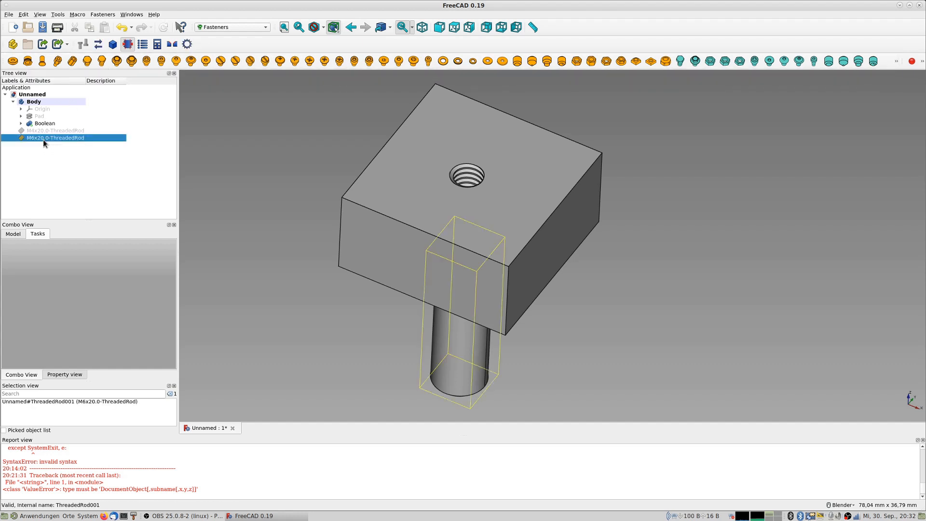
click(68, 375)
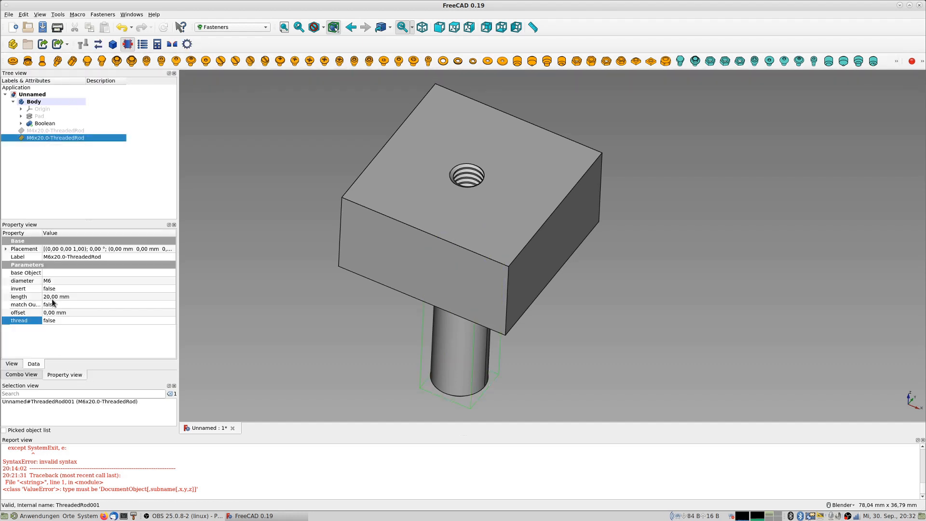
click(52, 283)
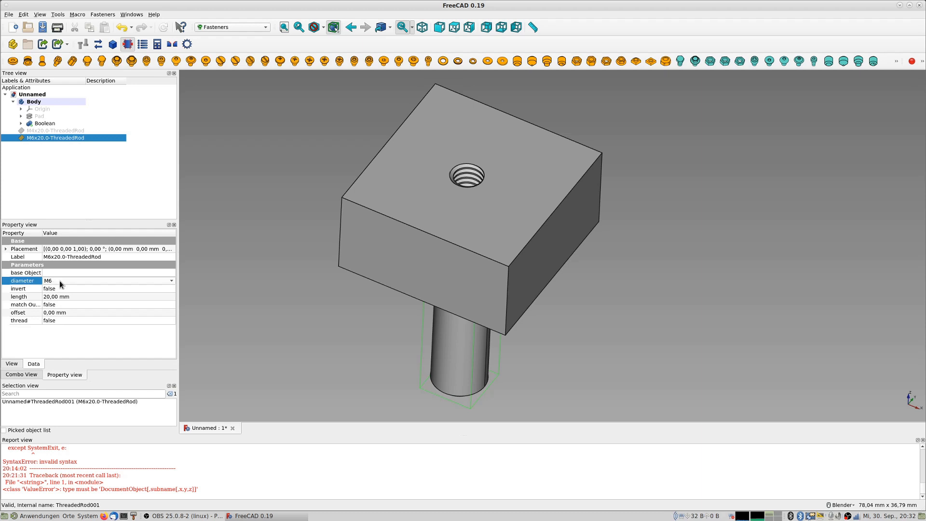
click(169, 282)
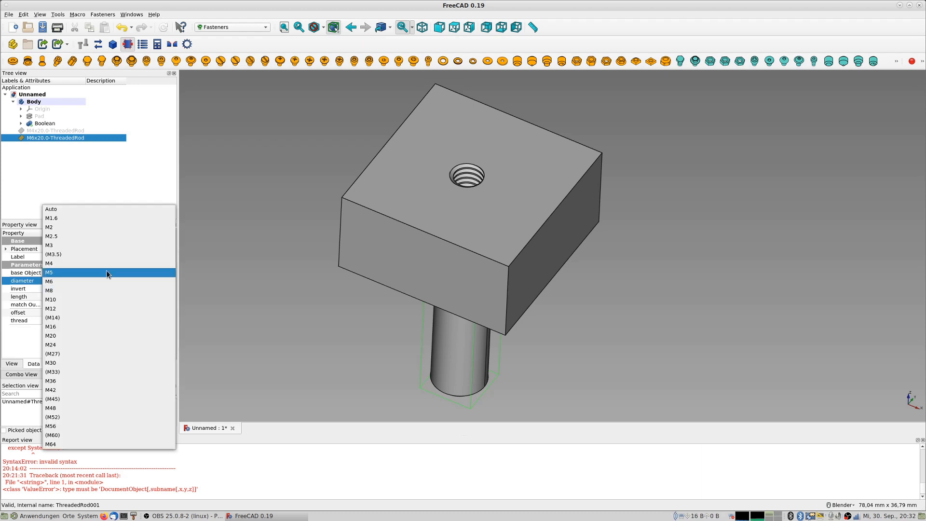
click(63, 247)
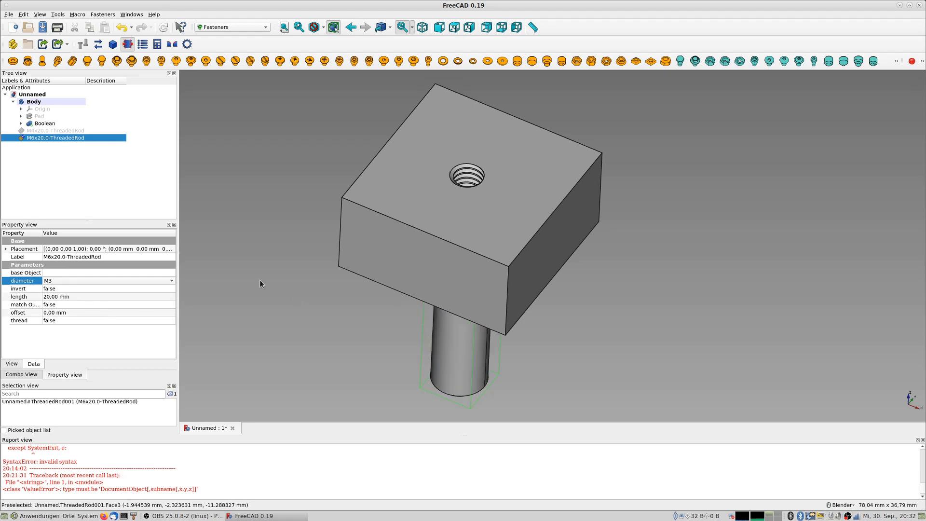
click(64, 288)
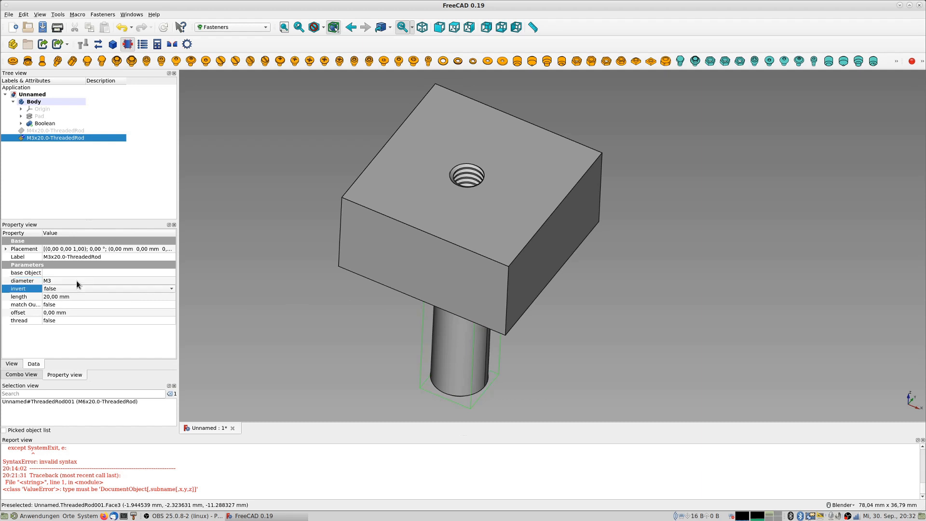
click(159, 321)
click(170, 322)
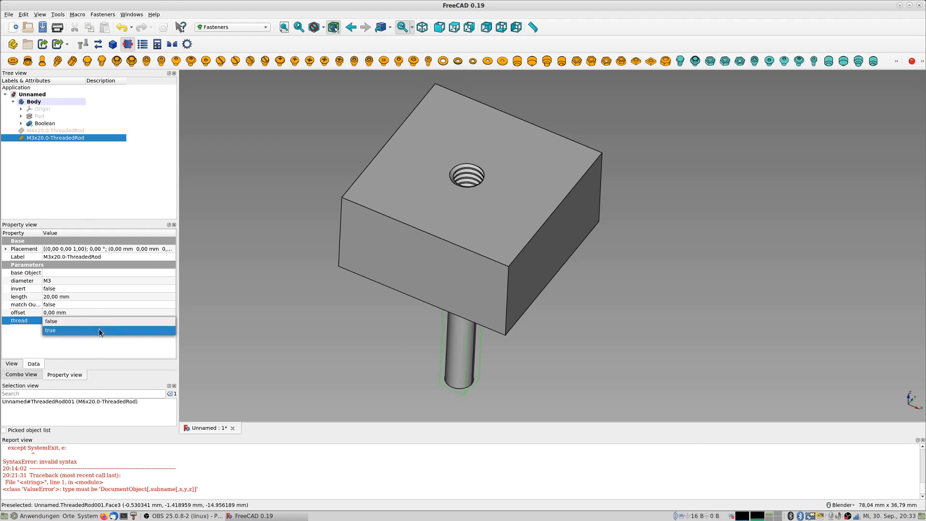
click(99, 330)
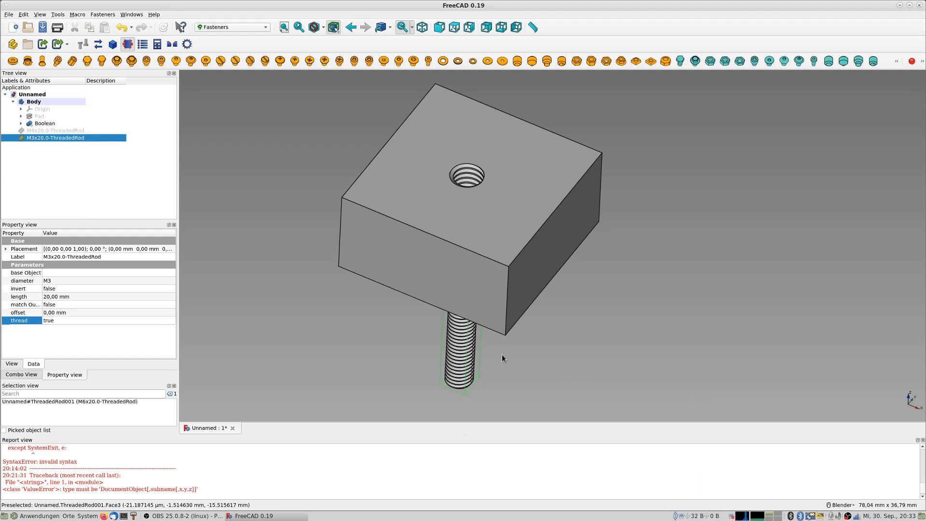
Step: Switch to the Part Design workbench and create a new body with the M3 screw tap as its base feature
middle_drag(502, 355, 516, 289)
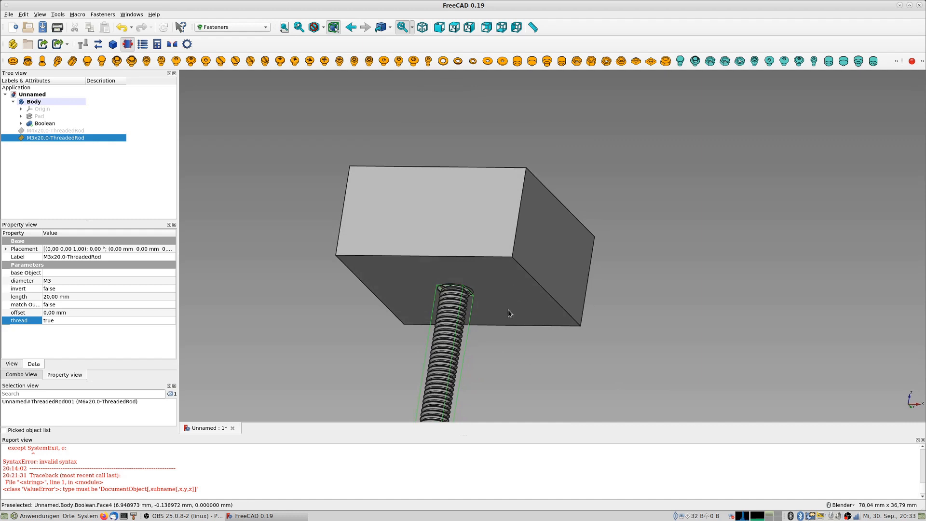
middle_drag(508, 309, 509, 312)
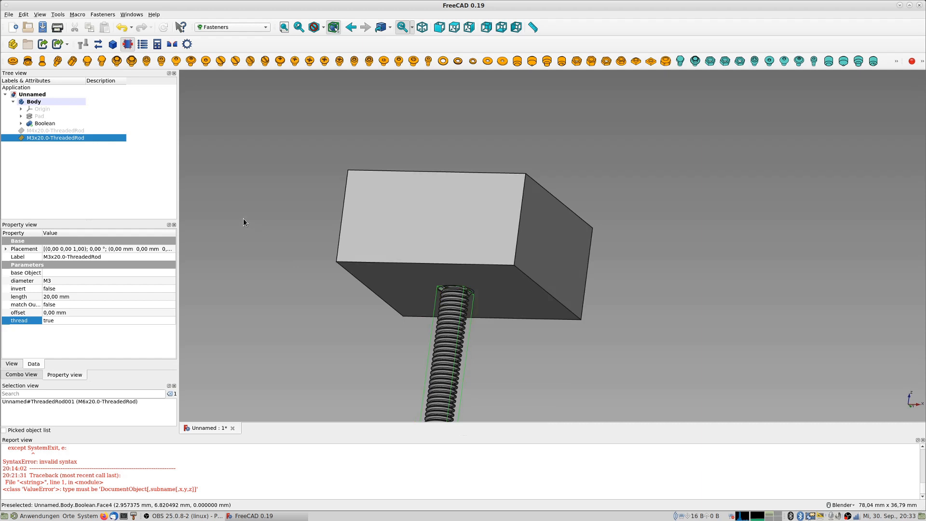
click(243, 26)
click(224, 23)
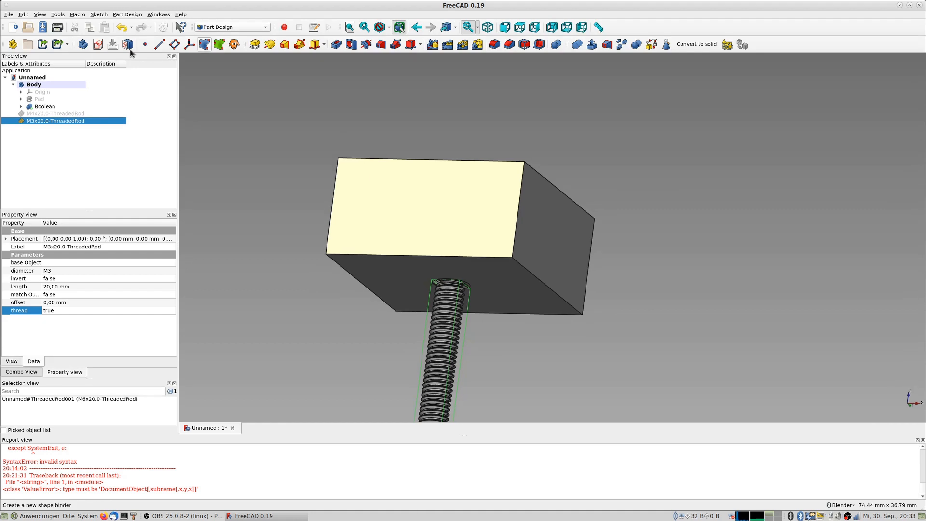
click(39, 114)
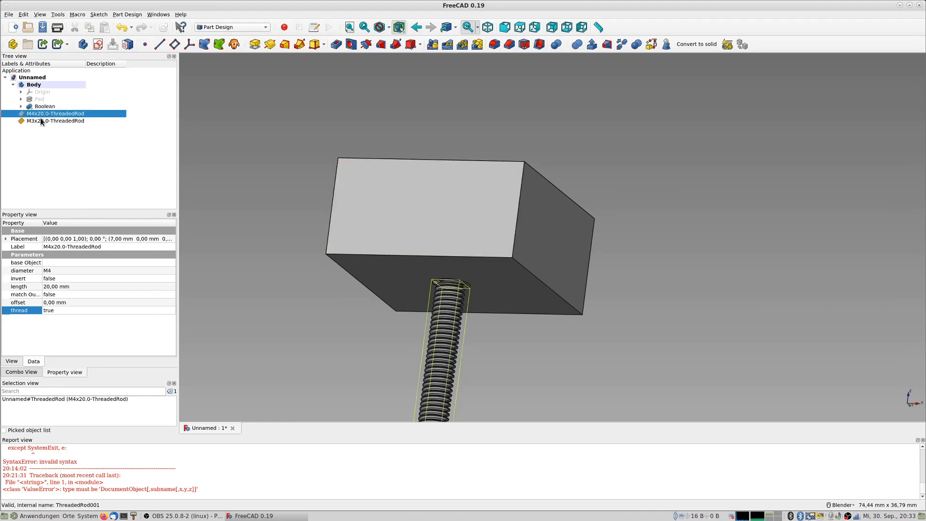
click(40, 120)
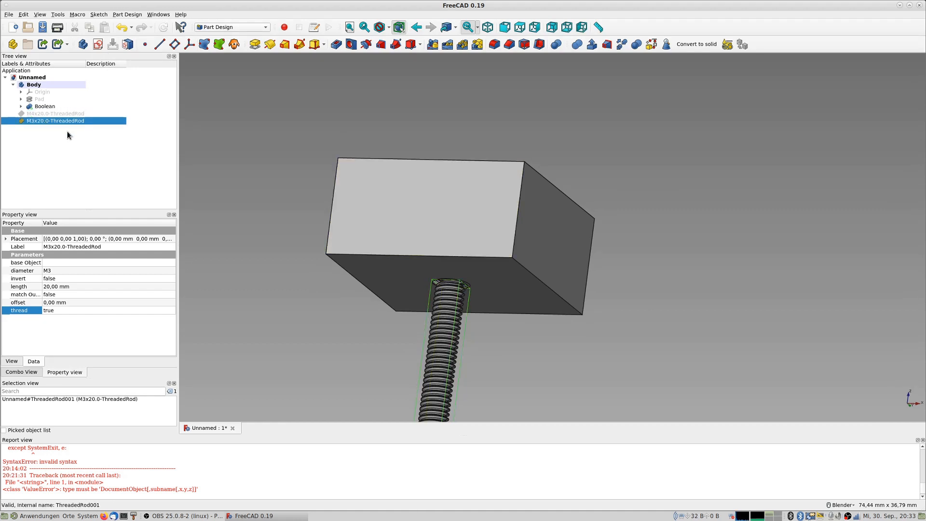
click(83, 44)
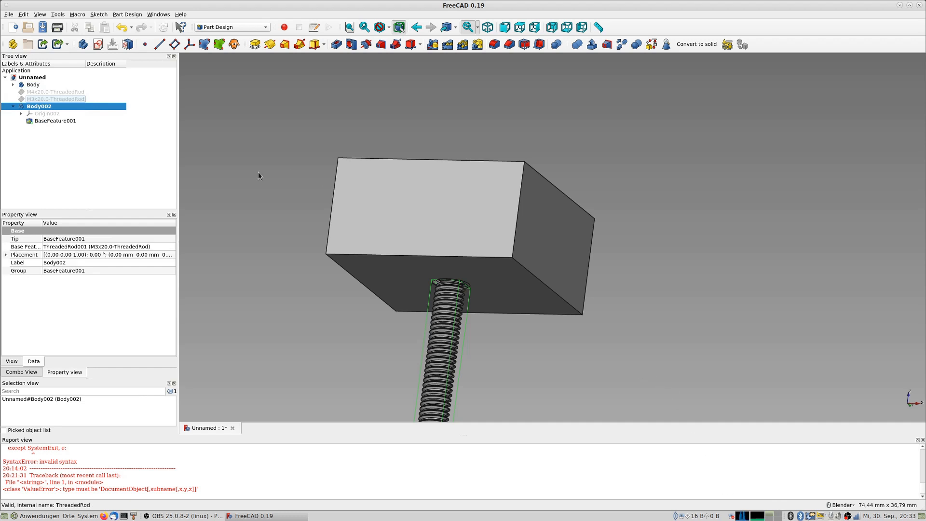
Step: Transform the M3 thread's body 5 mm along X and 15 mm up along Z so it passes through the block
right_click(51, 106)
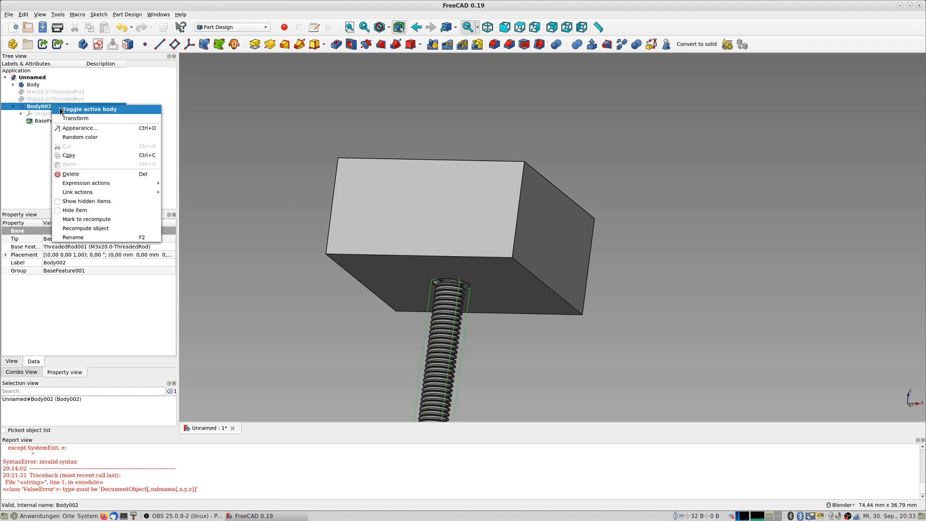
click(86, 121)
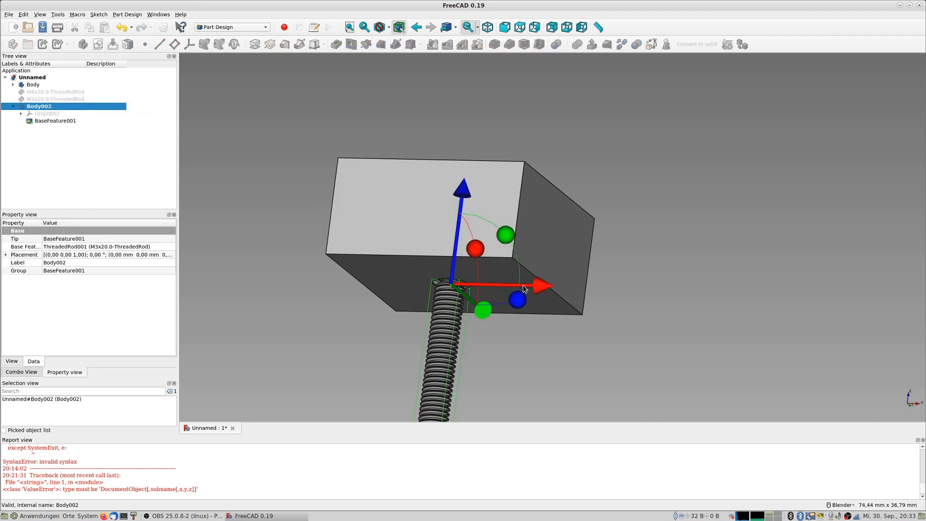
drag(533, 288, 588, 290)
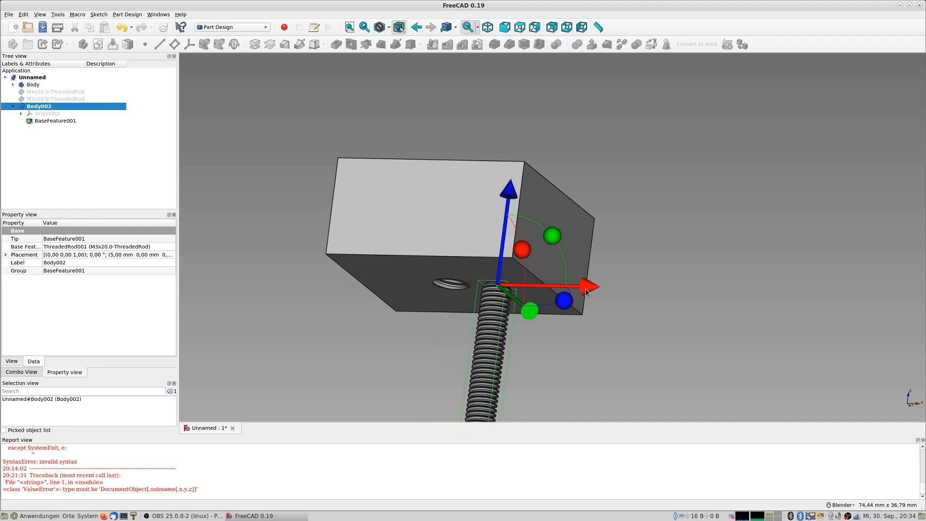
drag(513, 192, 539, 53)
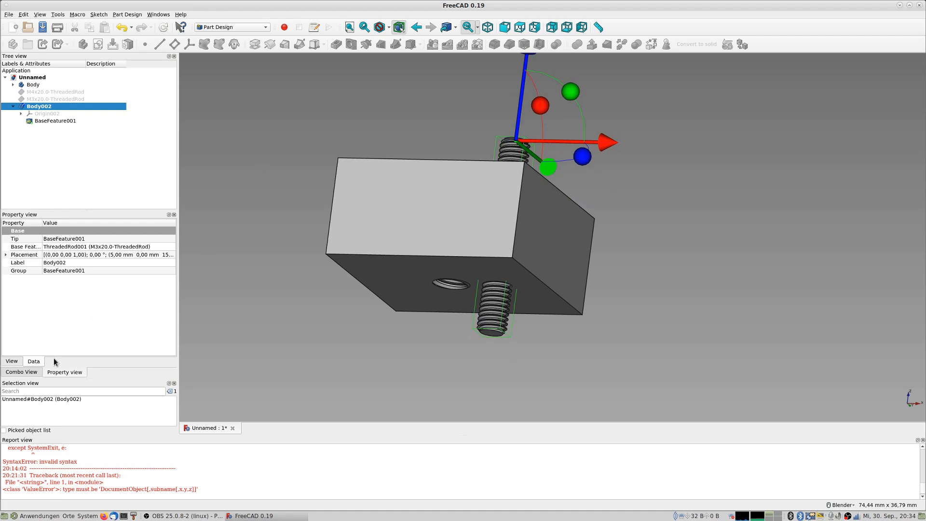
click(26, 374)
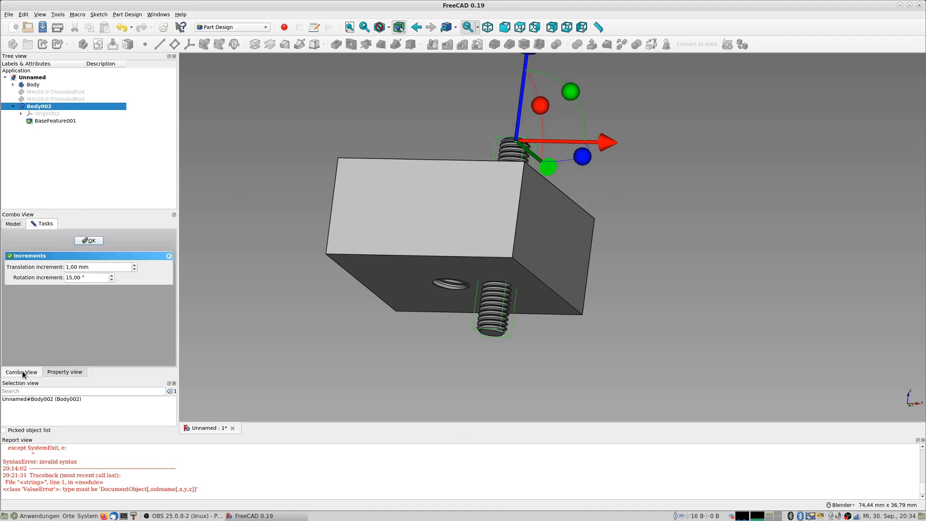
click(93, 240)
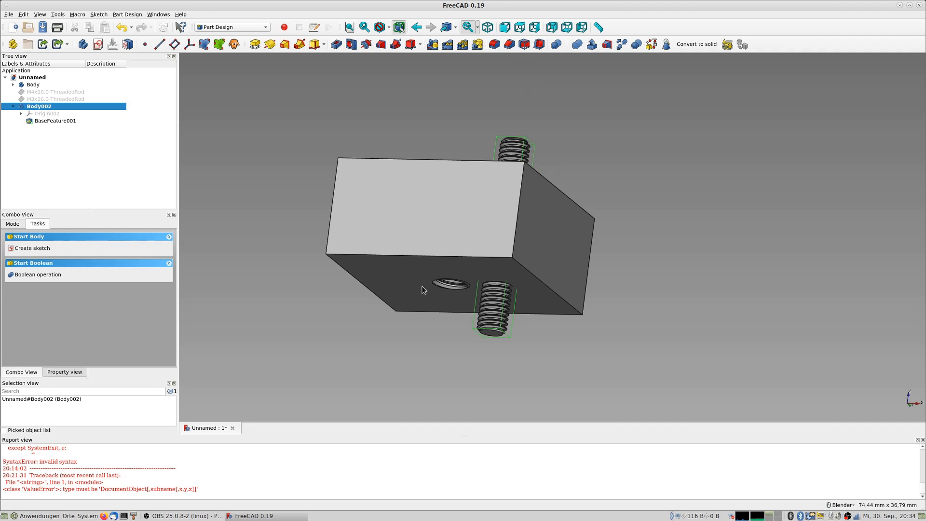
Step: Make the block's body active and cut the M3 thread's body, Body002, from it with a Boolean operation set to Cut
middle_drag(542, 320, 538, 327)
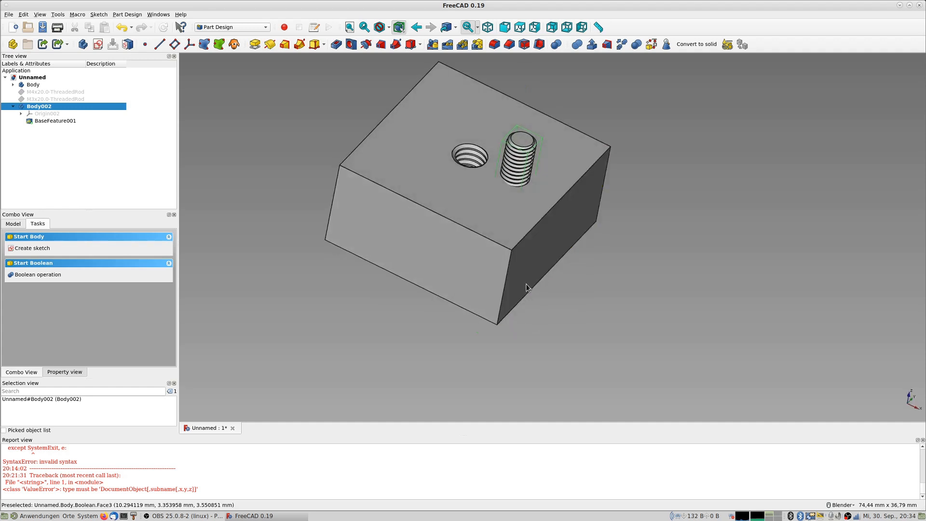
double_click(35, 85)
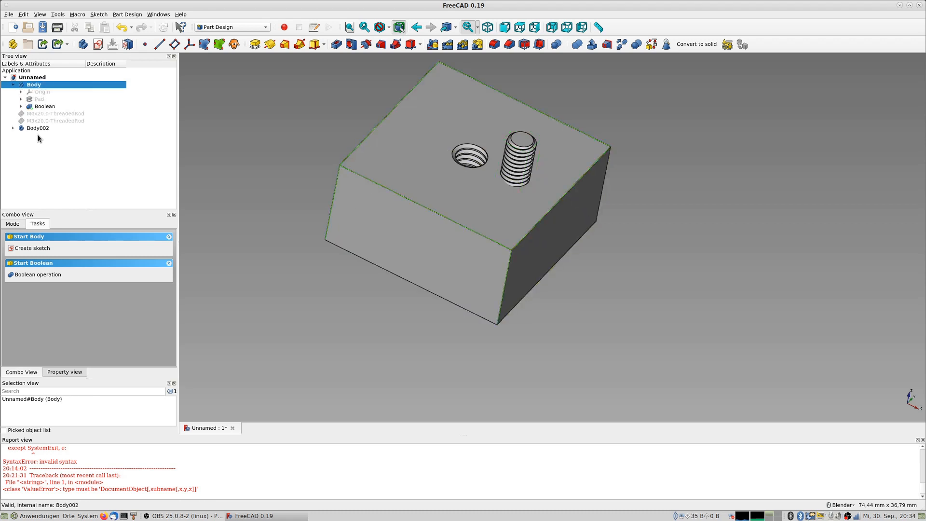
click(556, 45)
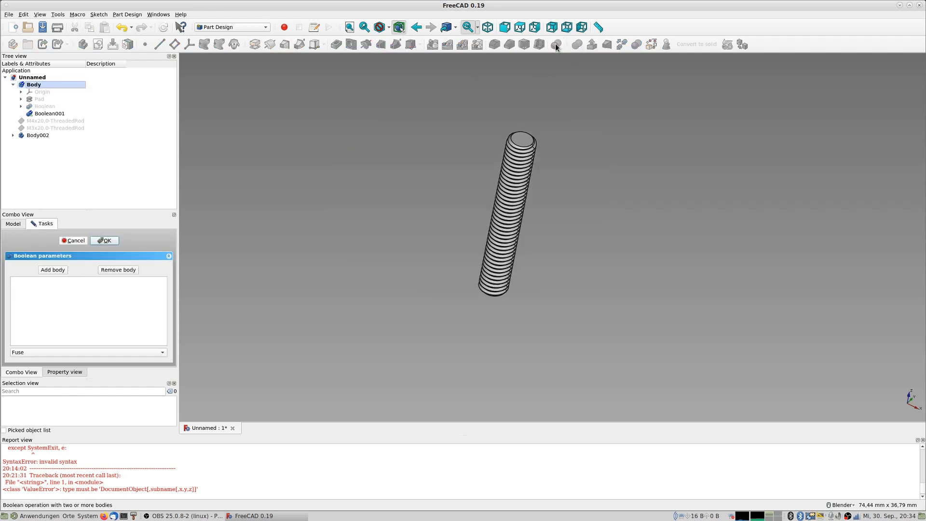
click(32, 353)
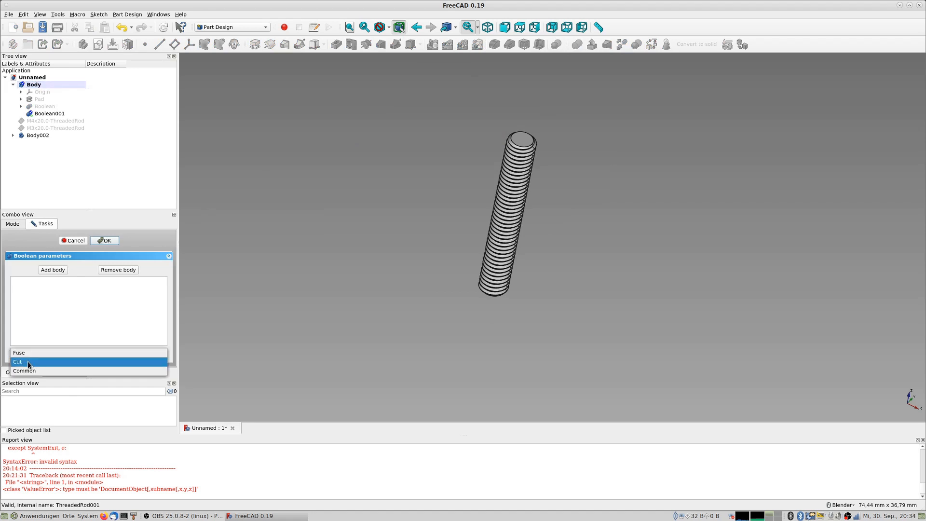
click(27, 361)
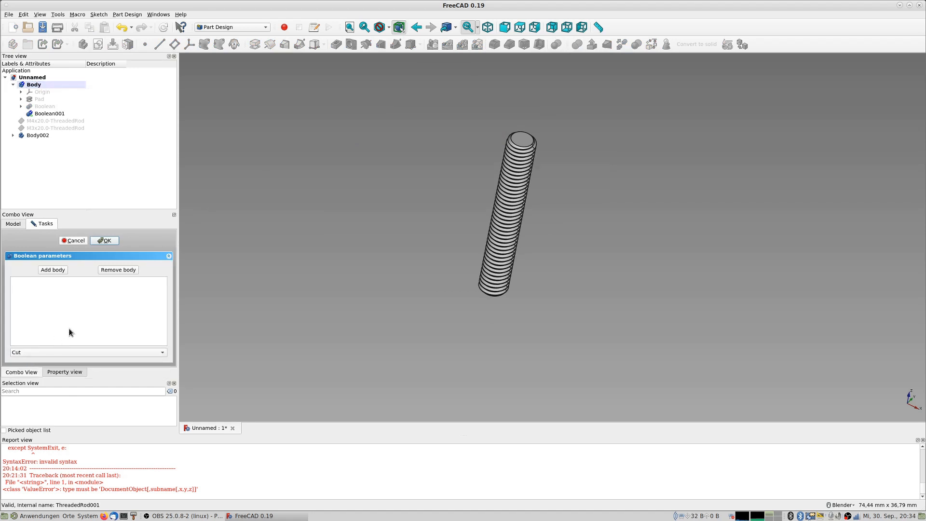
click(51, 269)
click(34, 135)
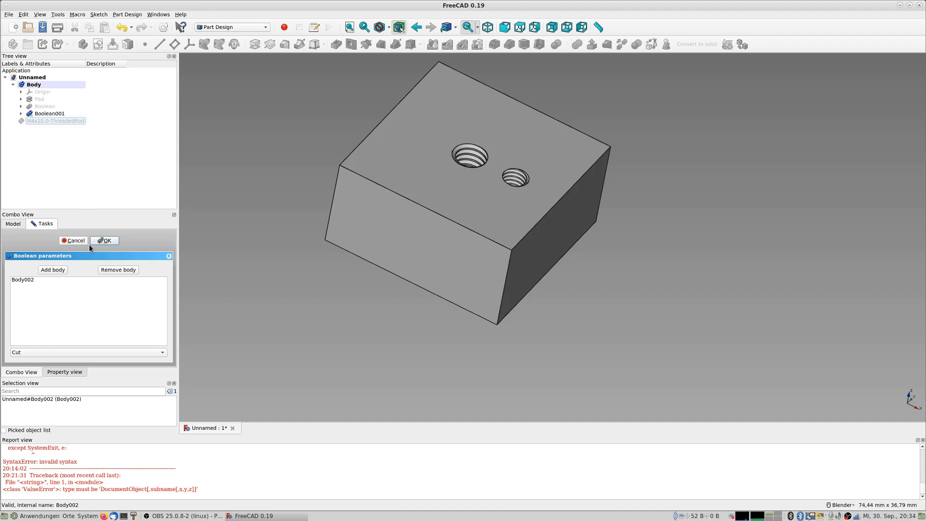
middle_drag(619, 269, 595, 254)
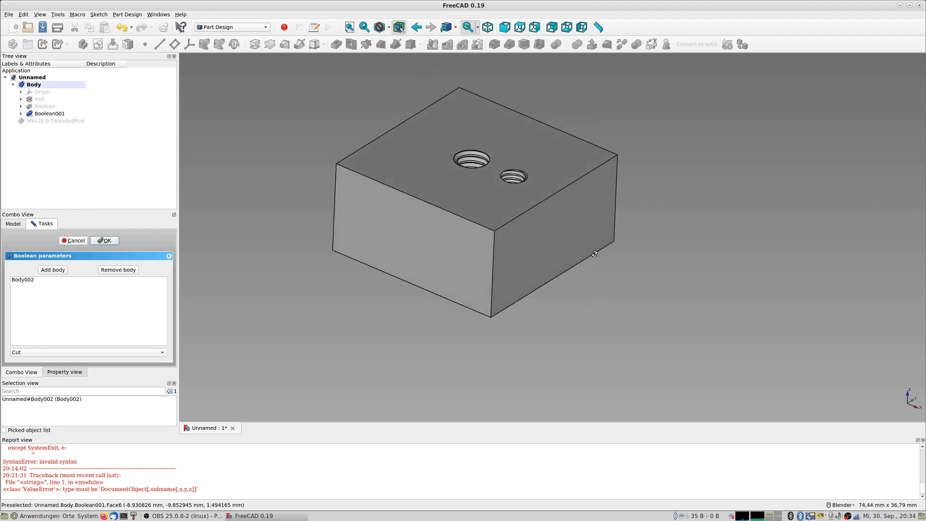